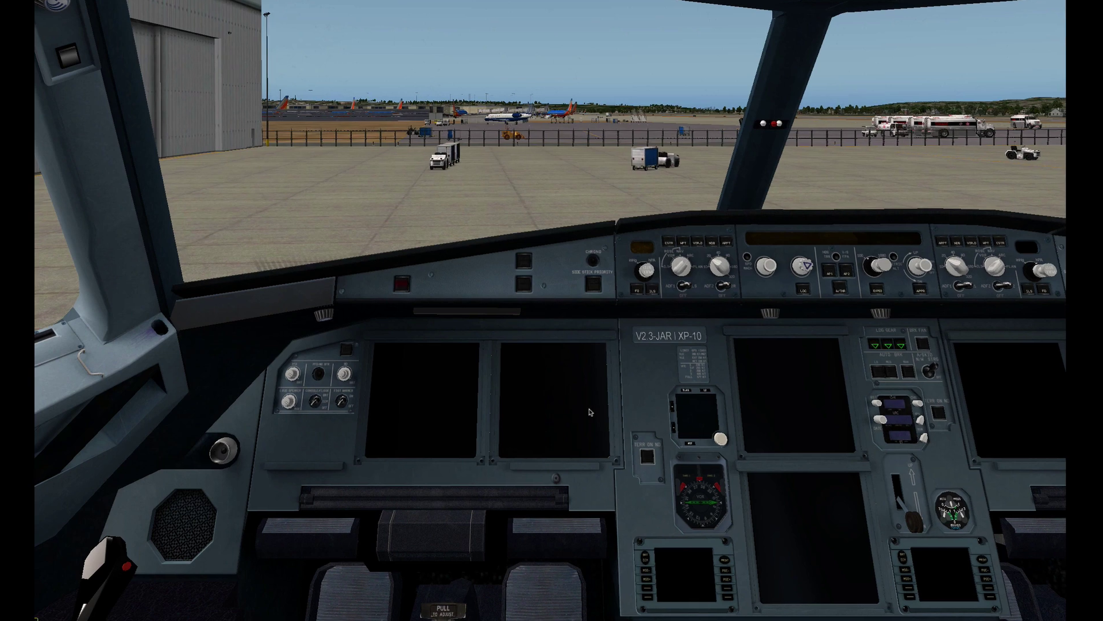
# Power the cockpit displays from the overhead panel so the MCDU shows the A320-214 status page.
pyautogui.press('ctrl+KP_8')
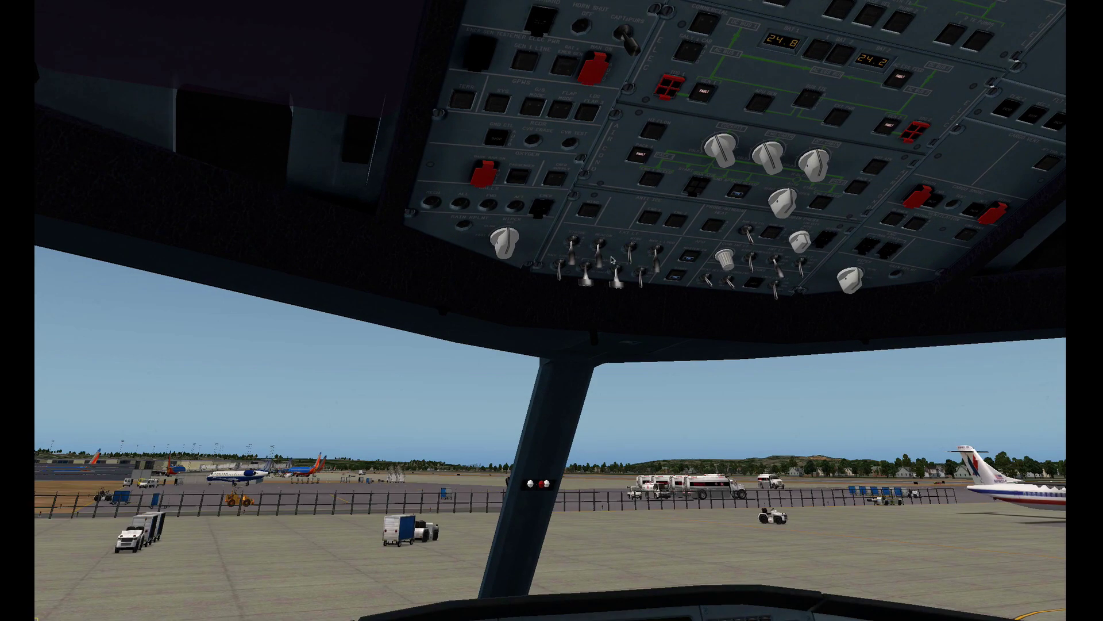
pyautogui.click(600, 256)
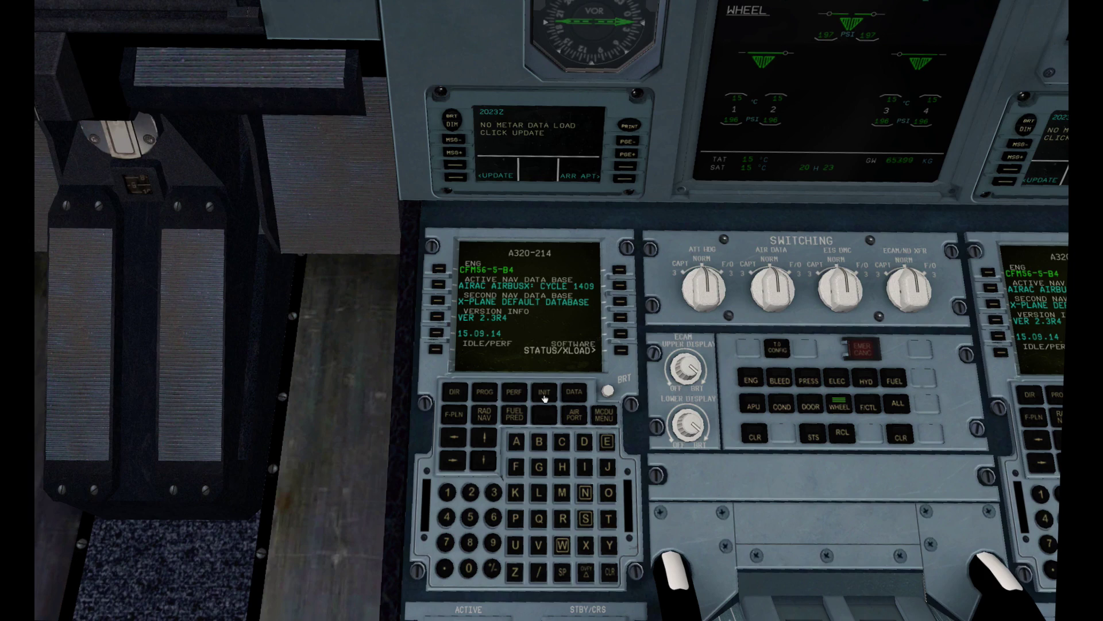
# On the INIT page, enter the route KSAN/KSEA.
pyautogui.click(543, 393)
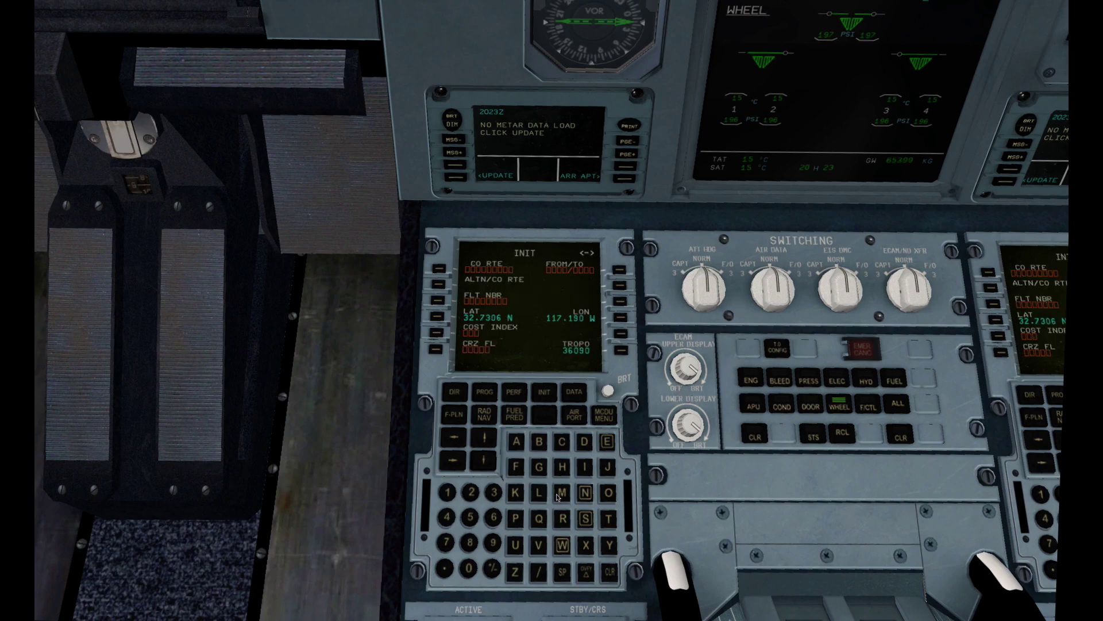
pyautogui.click(515, 493)
pyautogui.click(585, 519)
pyautogui.click(516, 443)
pyautogui.click(585, 493)
pyautogui.click(539, 572)
pyautogui.click(518, 494)
pyautogui.click(585, 519)
pyautogui.click(606, 443)
pyautogui.click(517, 442)
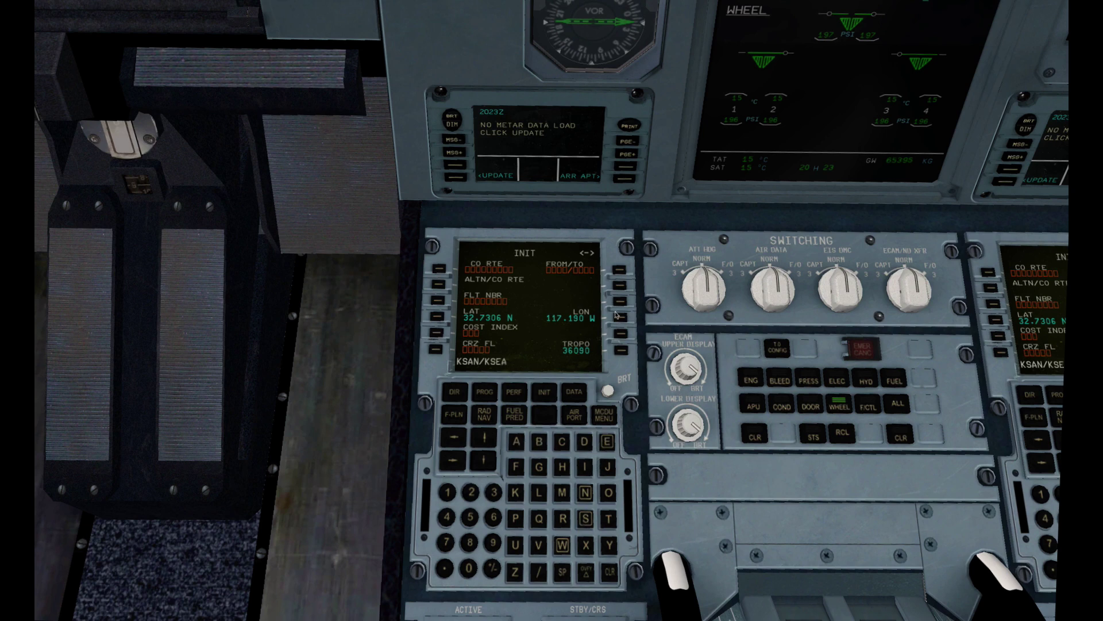
pyautogui.click(619, 270)
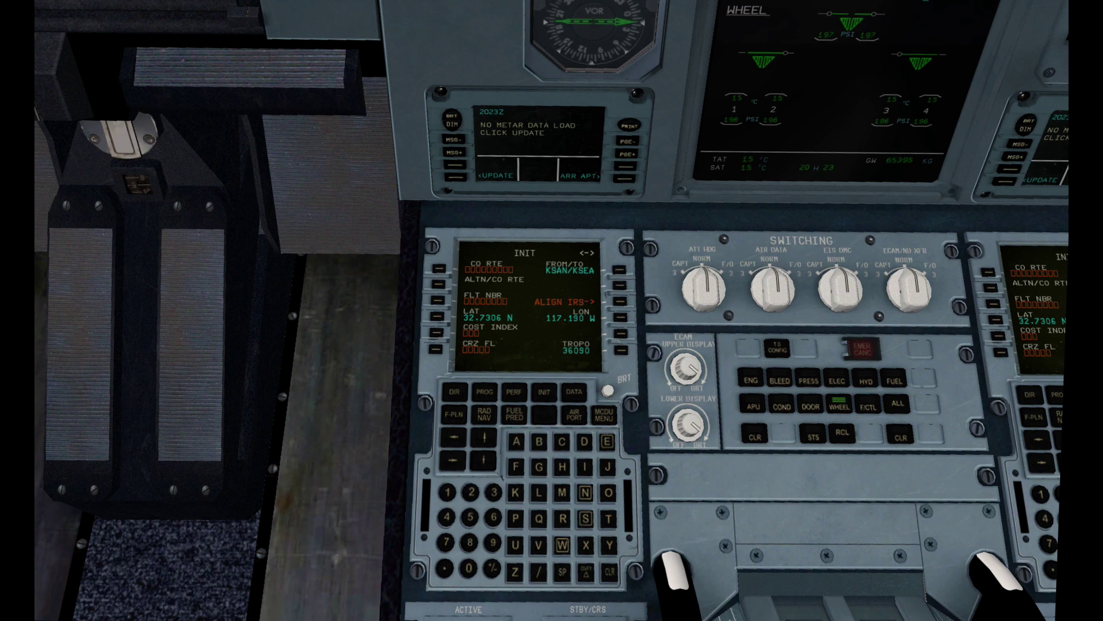
# Align the IRS, then set cost index 20 and flight number AA111.
pyautogui.click(620, 301)
pyautogui.click(471, 492)
pyautogui.click(469, 569)
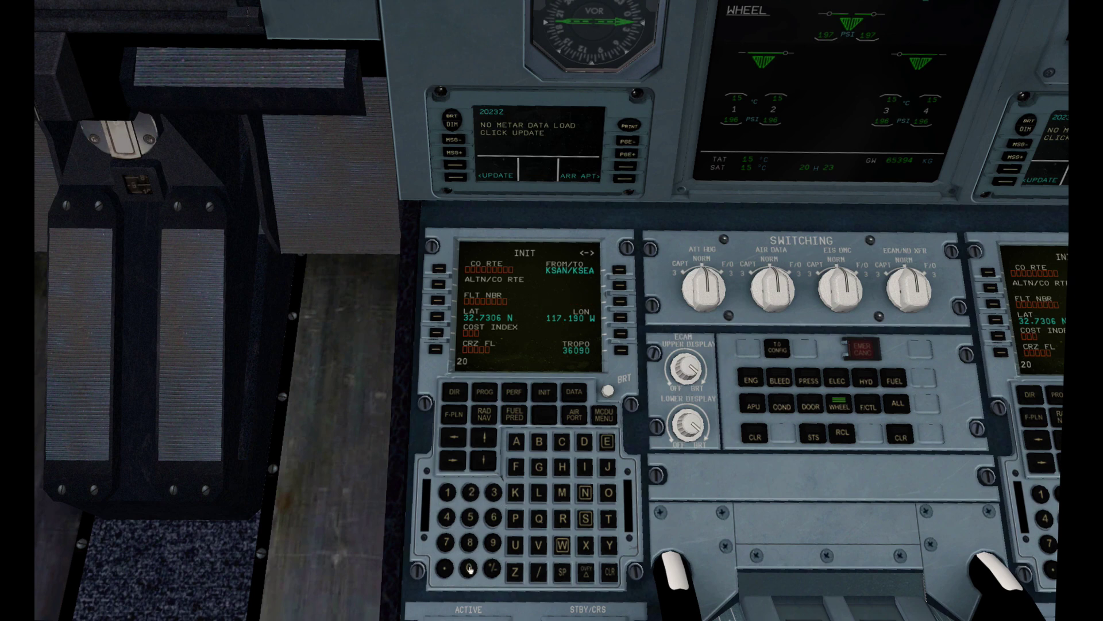
pyautogui.click(437, 334)
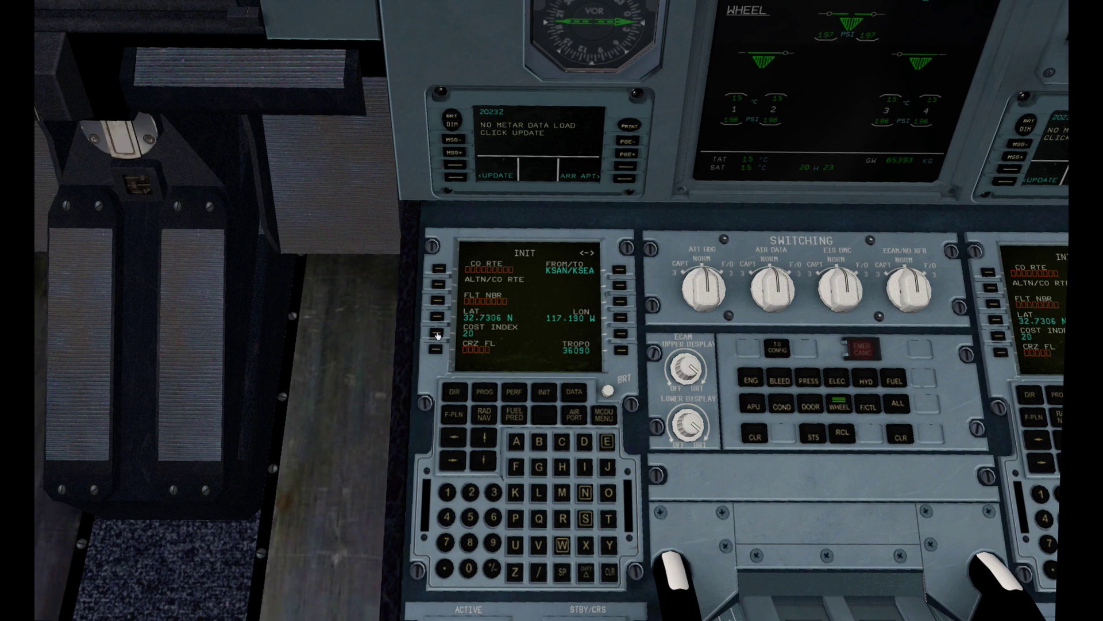
pyautogui.doubleClick(517, 441)
pyautogui.click(439, 301)
pyautogui.click(455, 461)
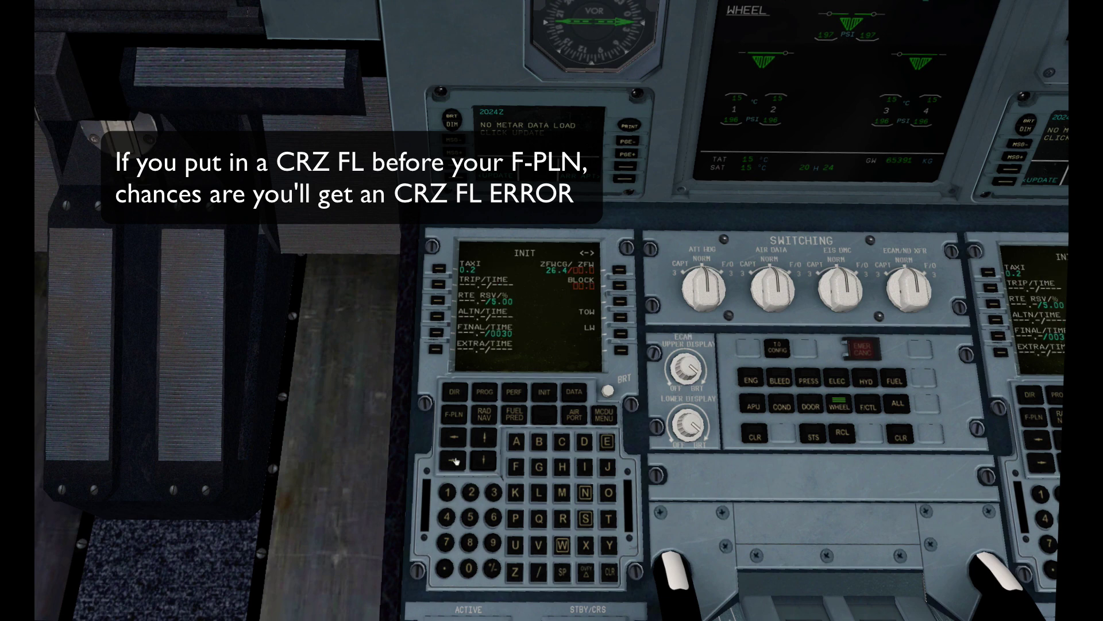
# Enter ZFW 56.1 and block fuel to complete fuel predictions, then view the KSAN–KSEA flight plan.
pyautogui.click(619, 286)
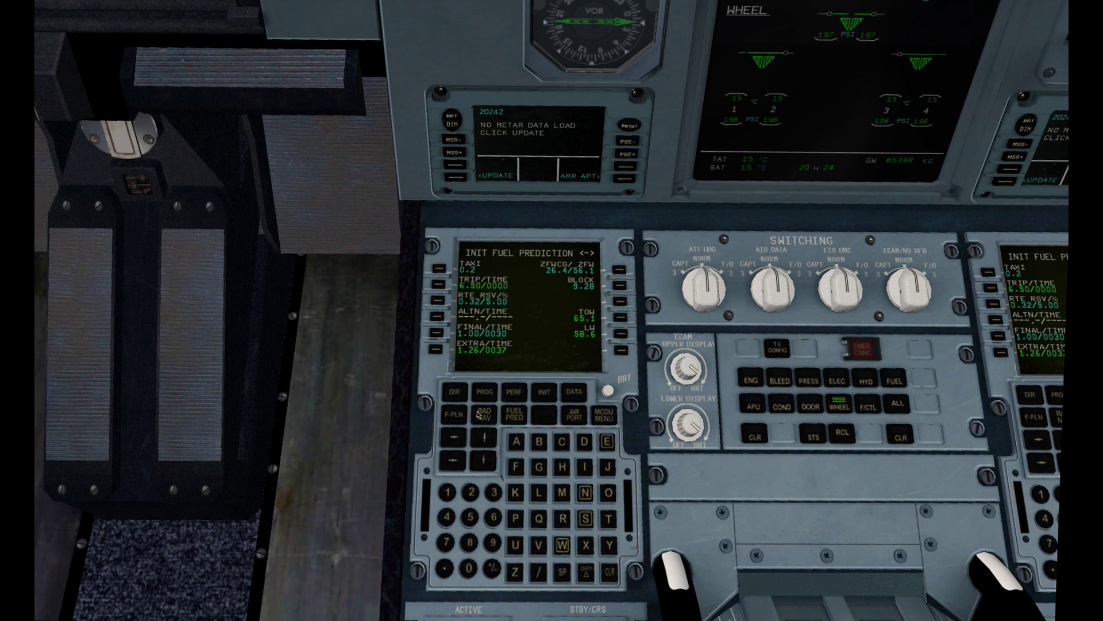
pyautogui.click(457, 415)
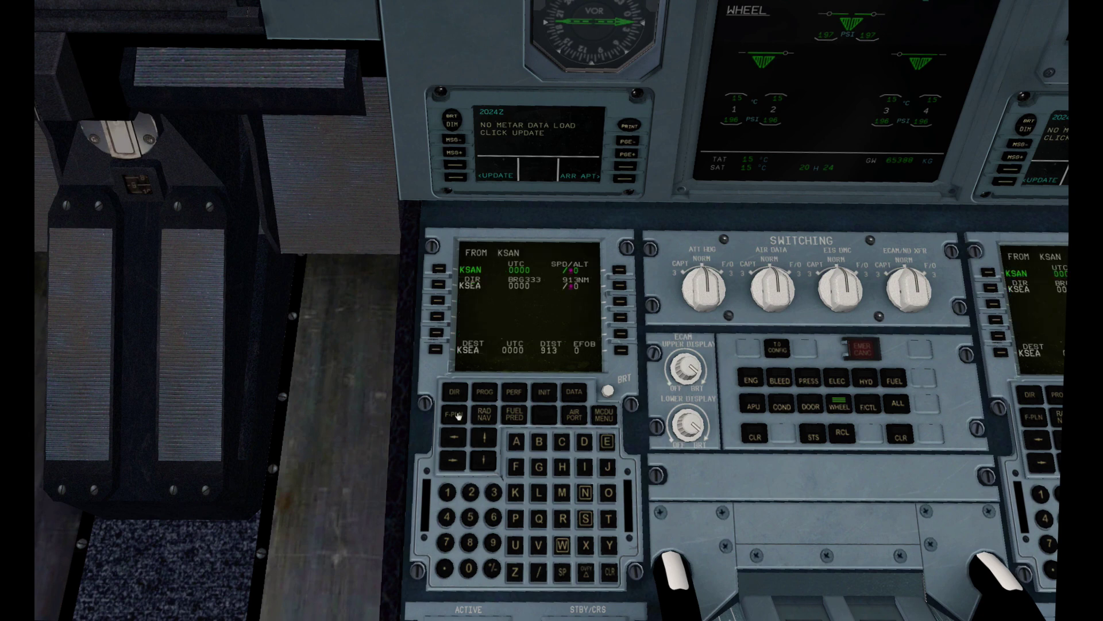
# Select the KSAN runway 27 departure, PEBLE4 SID with SXC transition, and insert it.
pyautogui.click(440, 268)
pyautogui.click(440, 268)
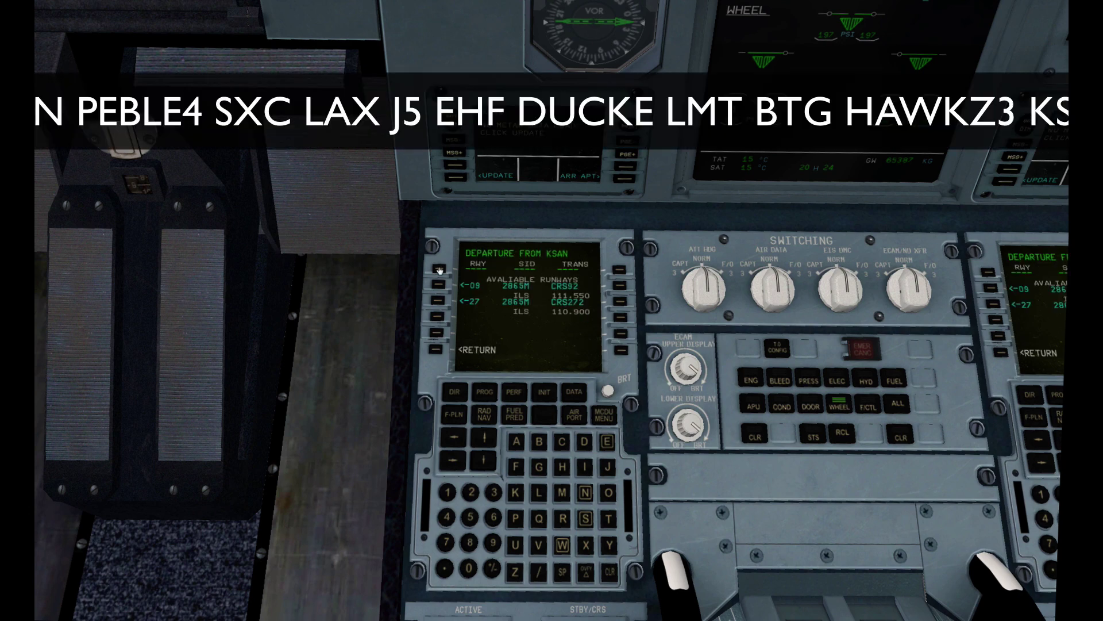
pyautogui.click(439, 301)
pyautogui.click(439, 333)
pyautogui.click(620, 318)
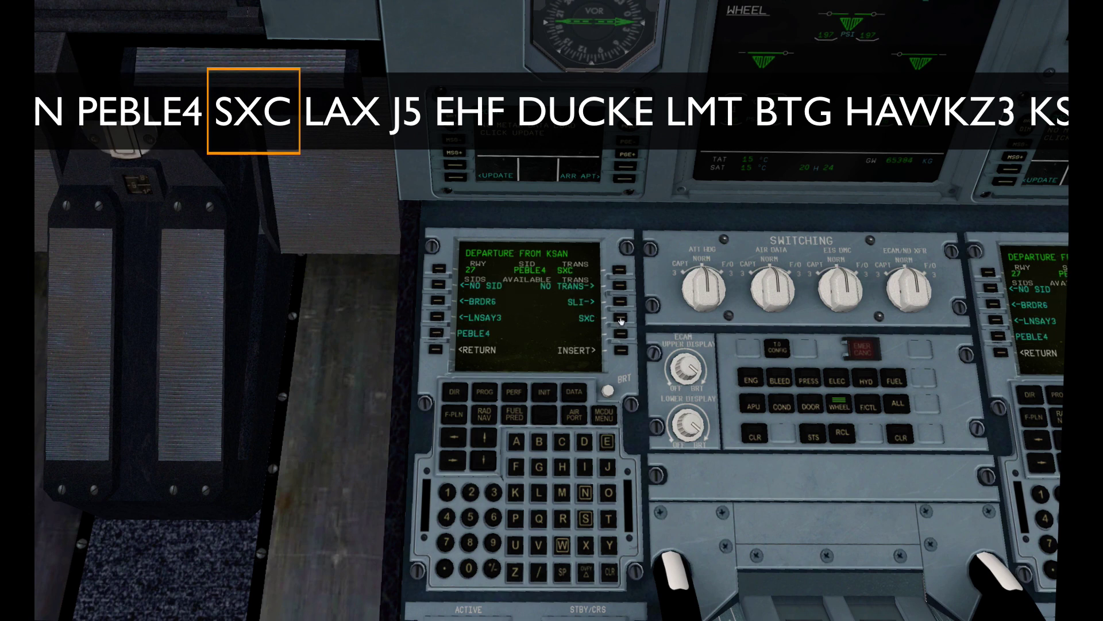
pyautogui.click(622, 351)
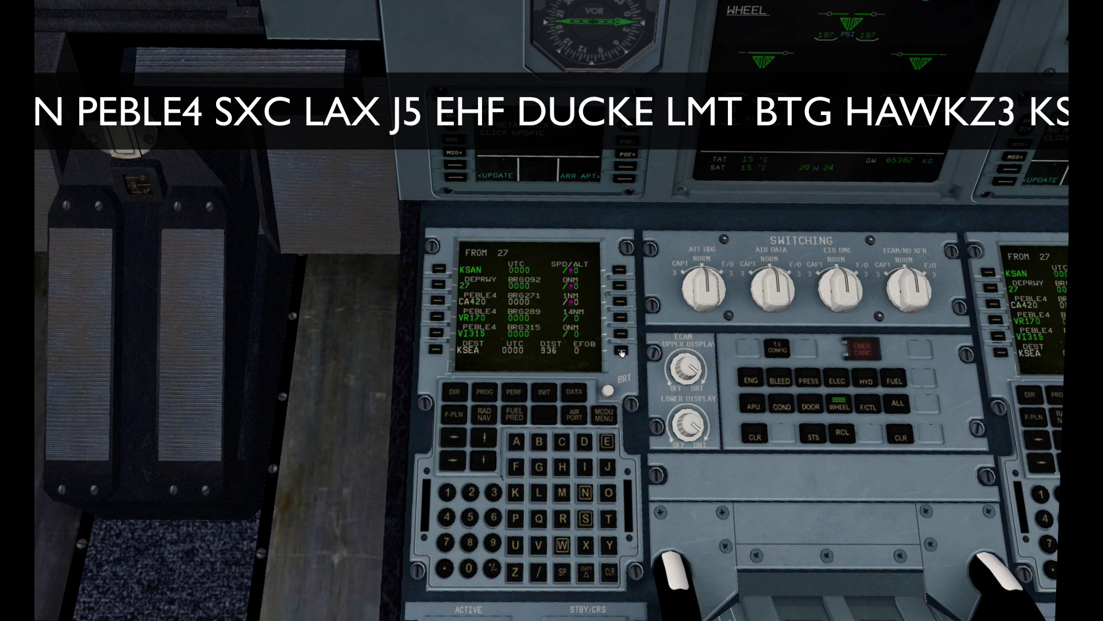
# Scroll down to SXC and insert waypoint LAX right after it.
pyautogui.click(483, 438)
pyautogui.click(483, 438)
pyautogui.click(484, 437)
pyautogui.click(484, 437)
pyautogui.click(484, 437)
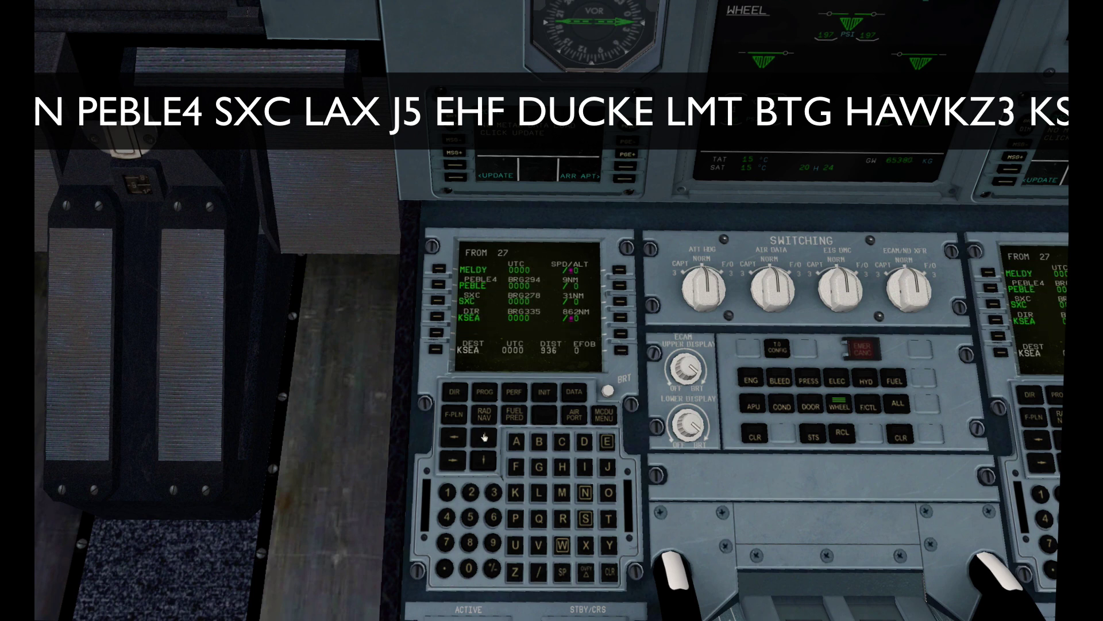
pyautogui.click(484, 437)
pyautogui.click(484, 438)
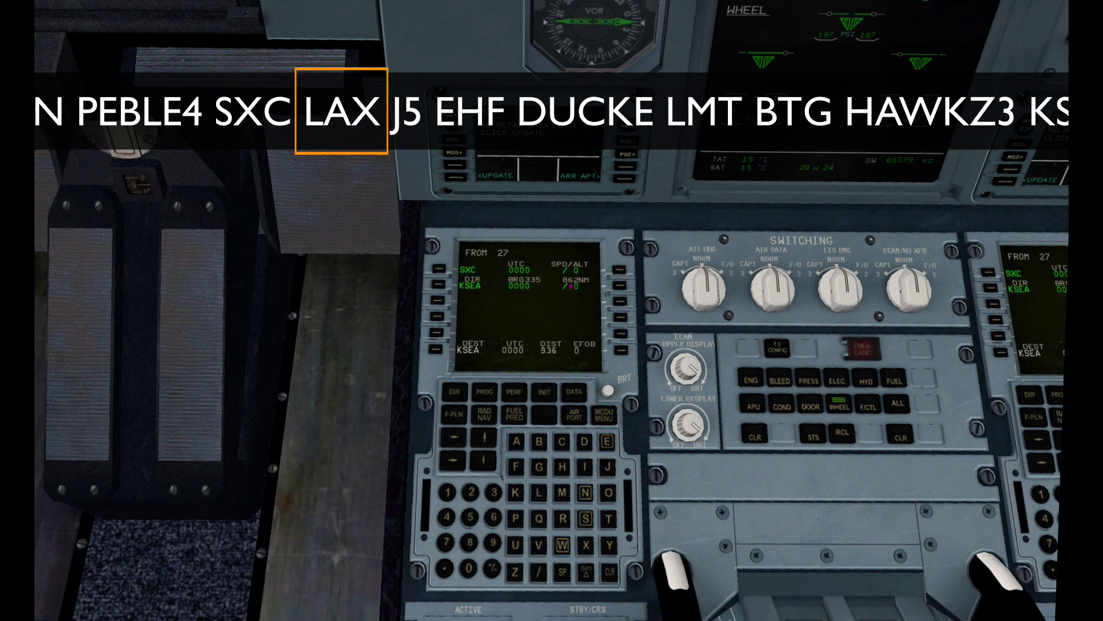
pyautogui.click(517, 446)
pyautogui.click(579, 546)
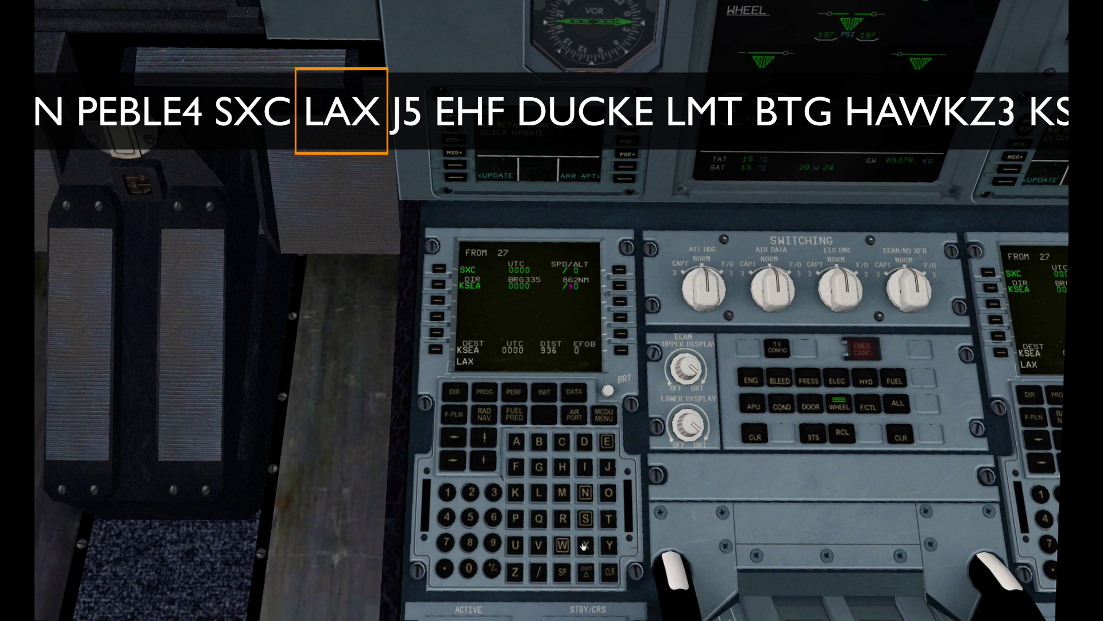
pyautogui.click(439, 271)
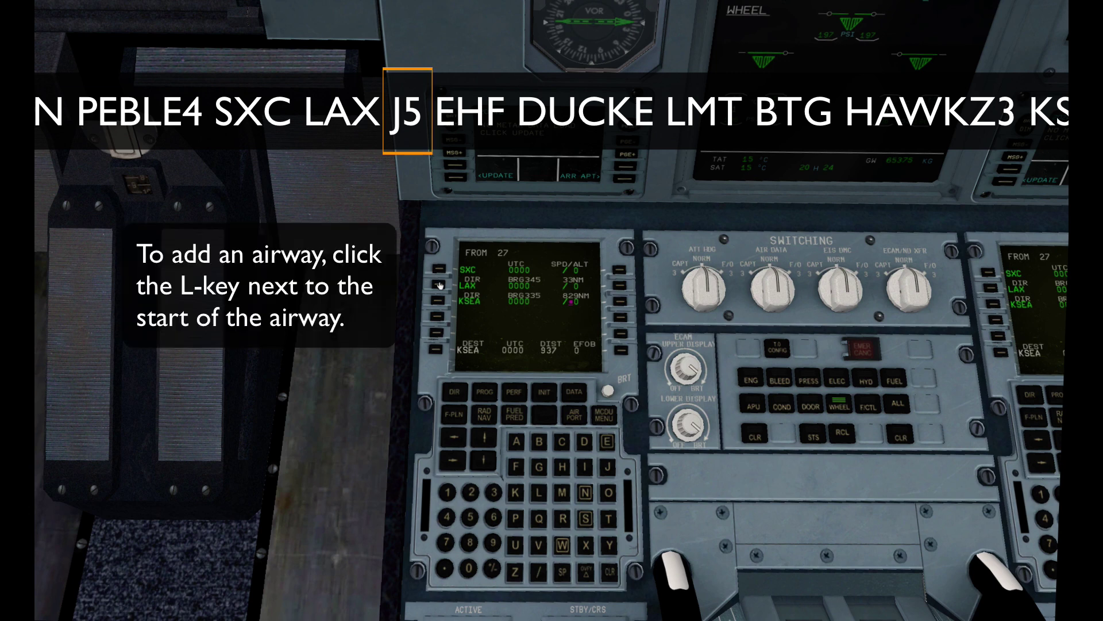
# From LAX, enter airway J5 ending at EHF.
pyautogui.click(440, 285)
pyautogui.click(621, 335)
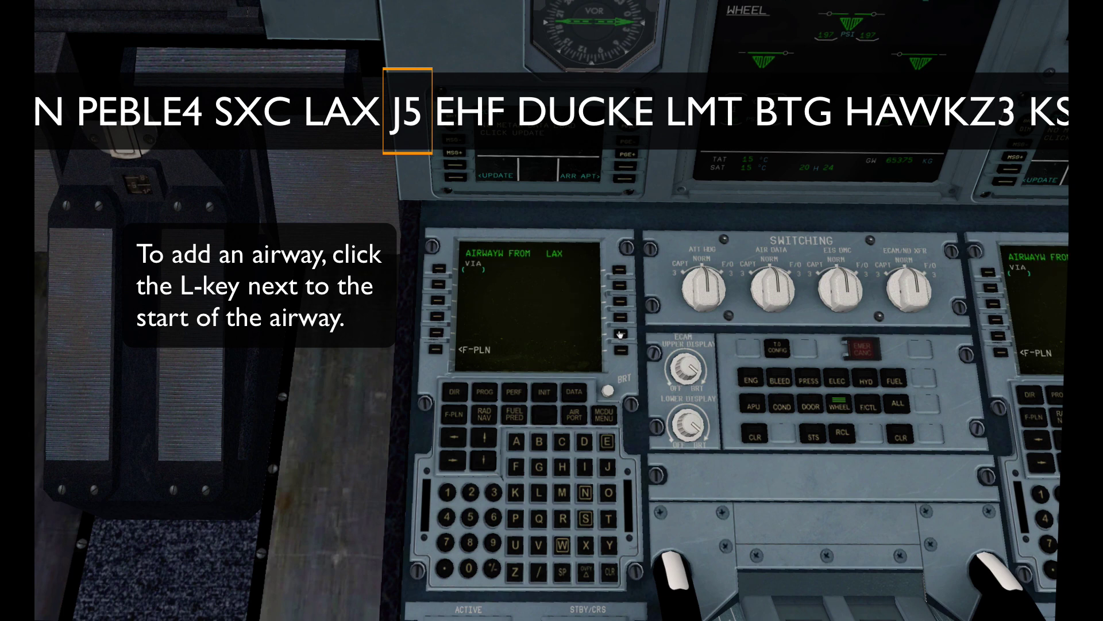
pyautogui.click(608, 467)
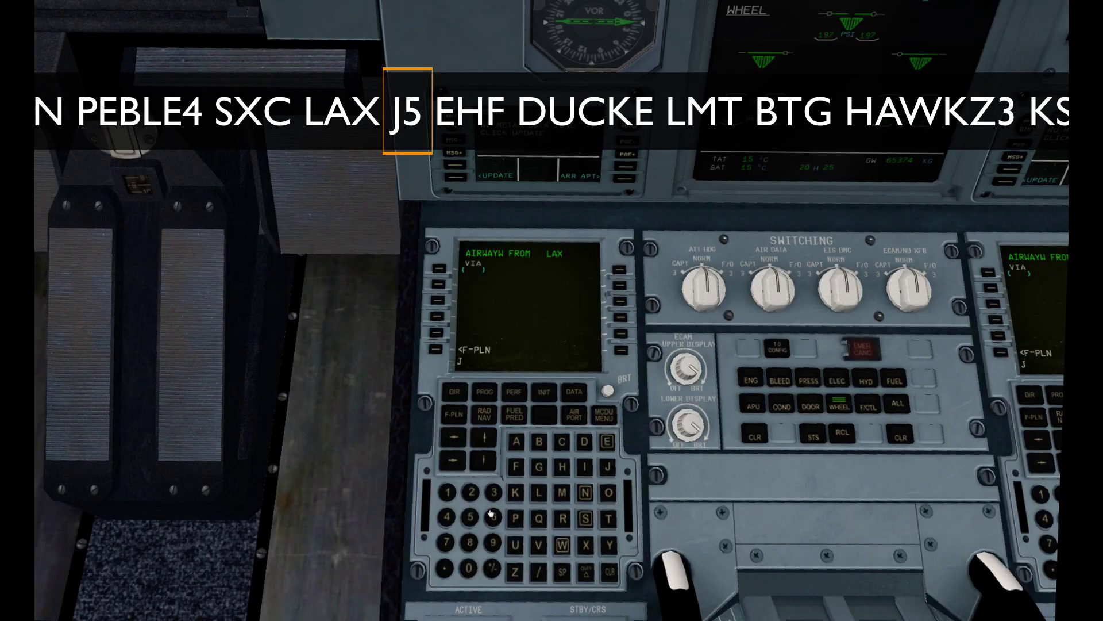
pyautogui.click(471, 516)
pyautogui.click(440, 270)
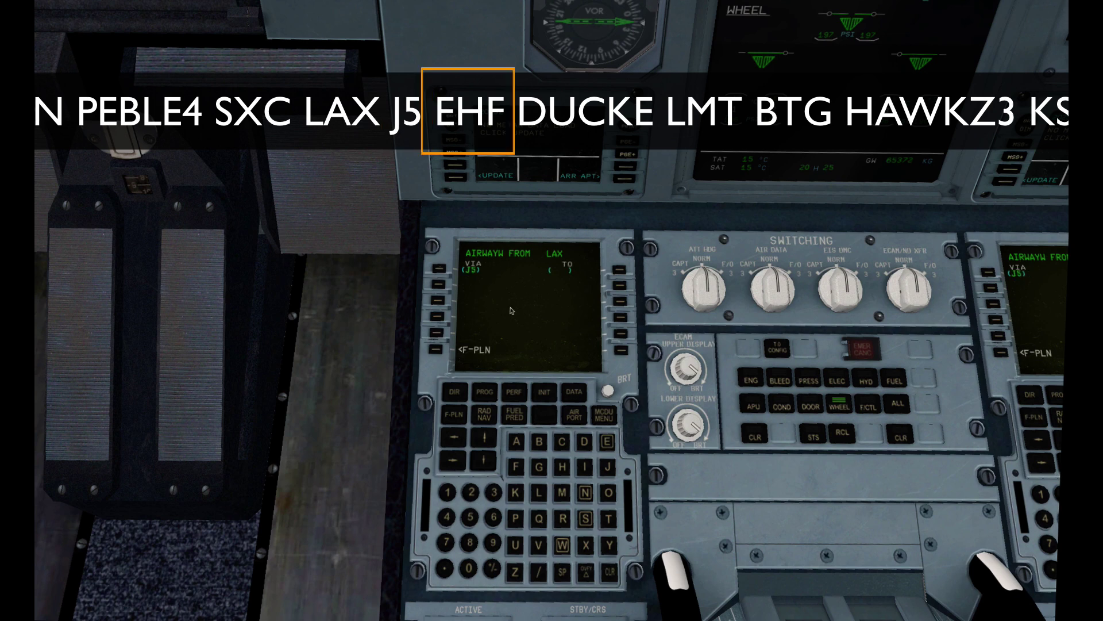
pyautogui.click(607, 443)
pyautogui.click(565, 467)
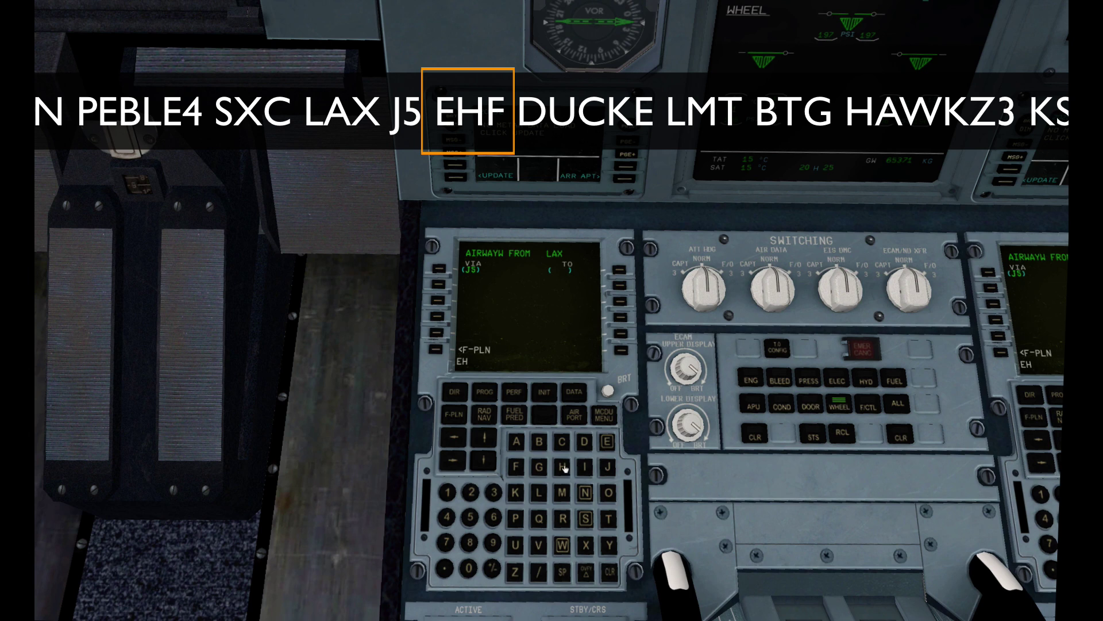
pyautogui.click(518, 468)
pyautogui.click(619, 270)
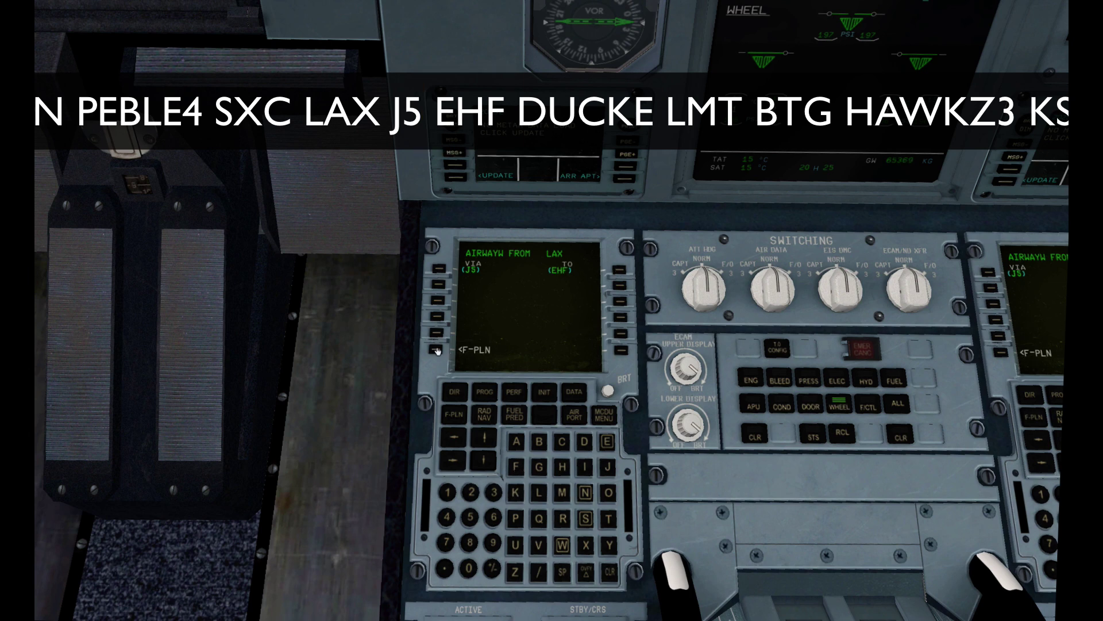
# Return to the flight plan and scroll to review the new J5 legs through LANDO.
pyautogui.click(437, 351)
pyautogui.click(485, 437)
pyautogui.click(486, 437)
pyautogui.click(485, 437)
pyautogui.click(486, 437)
# Insert waypoint DUCKE directly after EHF.
pyautogui.click(484, 436)
pyautogui.click(584, 441)
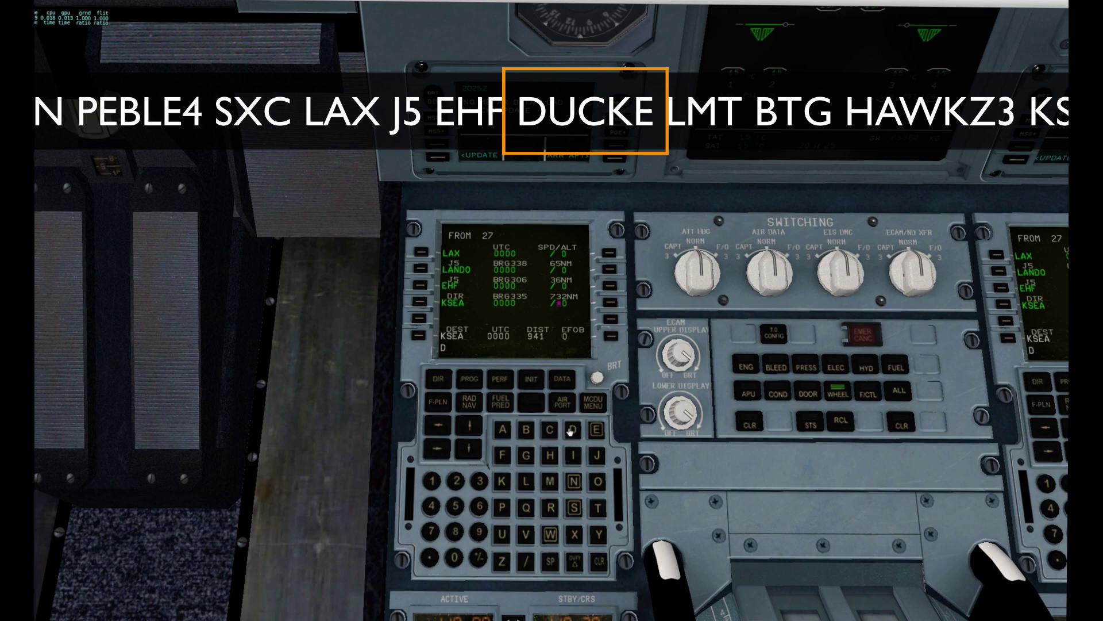
pyautogui.click(499, 538)
pyautogui.click(551, 432)
pyautogui.click(501, 483)
pyautogui.click(596, 430)
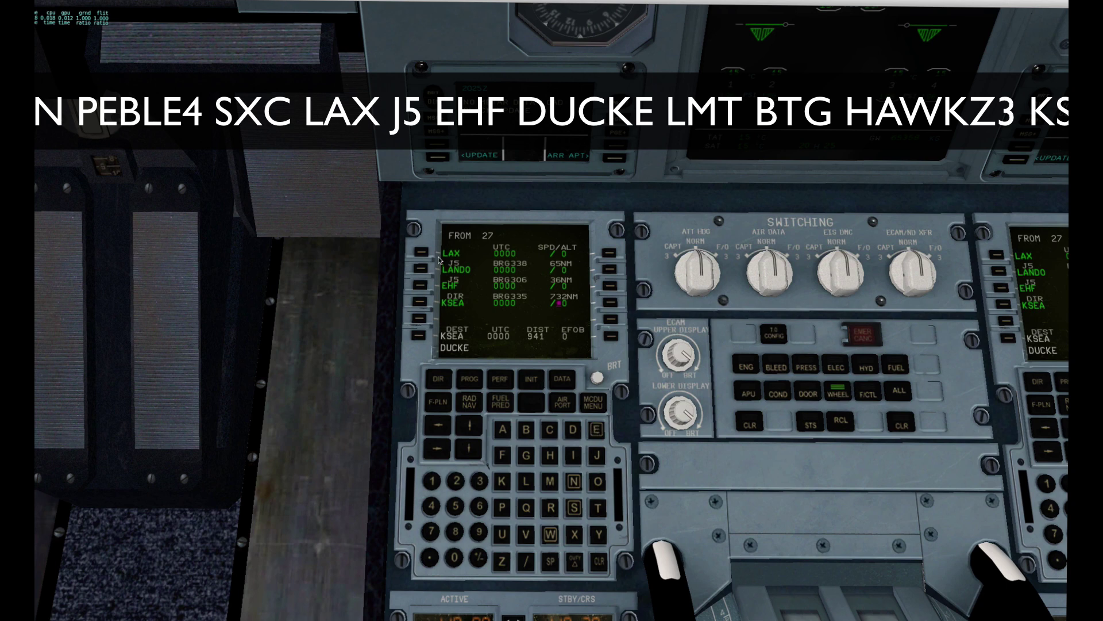
pyautogui.click(421, 285)
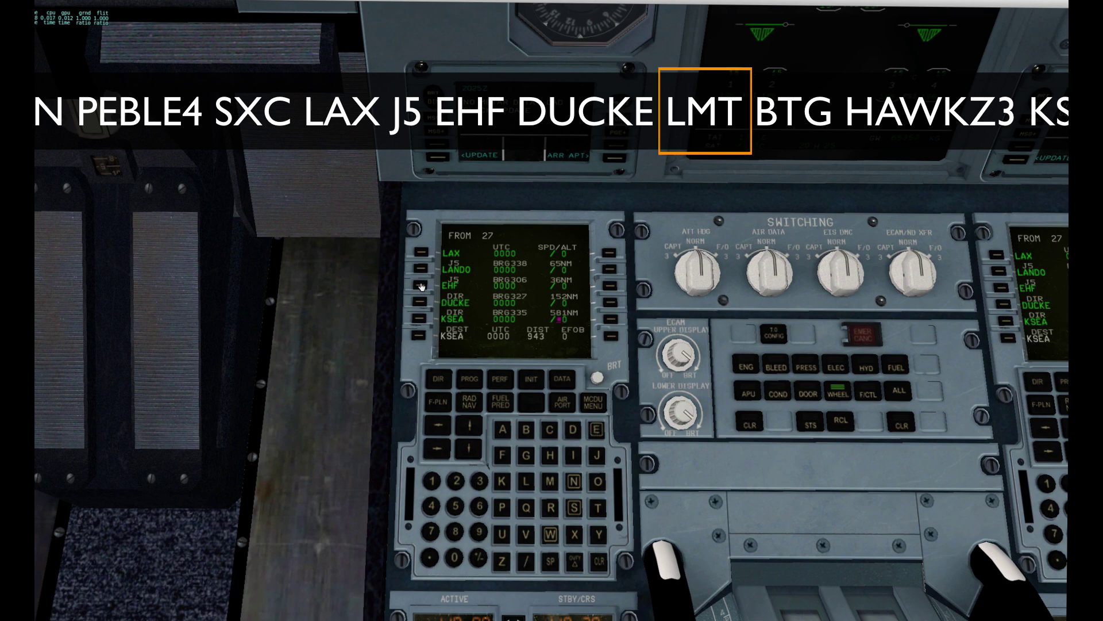
# Insert waypoint LMT after DUCKE.
pyautogui.click(469, 426)
pyautogui.click(470, 425)
pyautogui.click(470, 425)
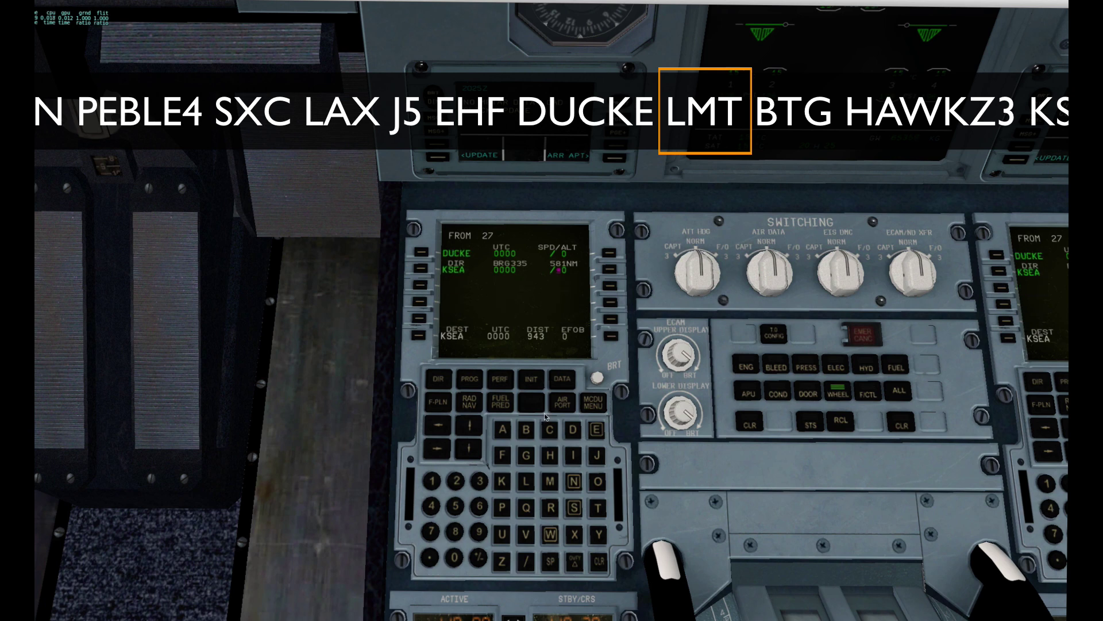
pyautogui.click(527, 482)
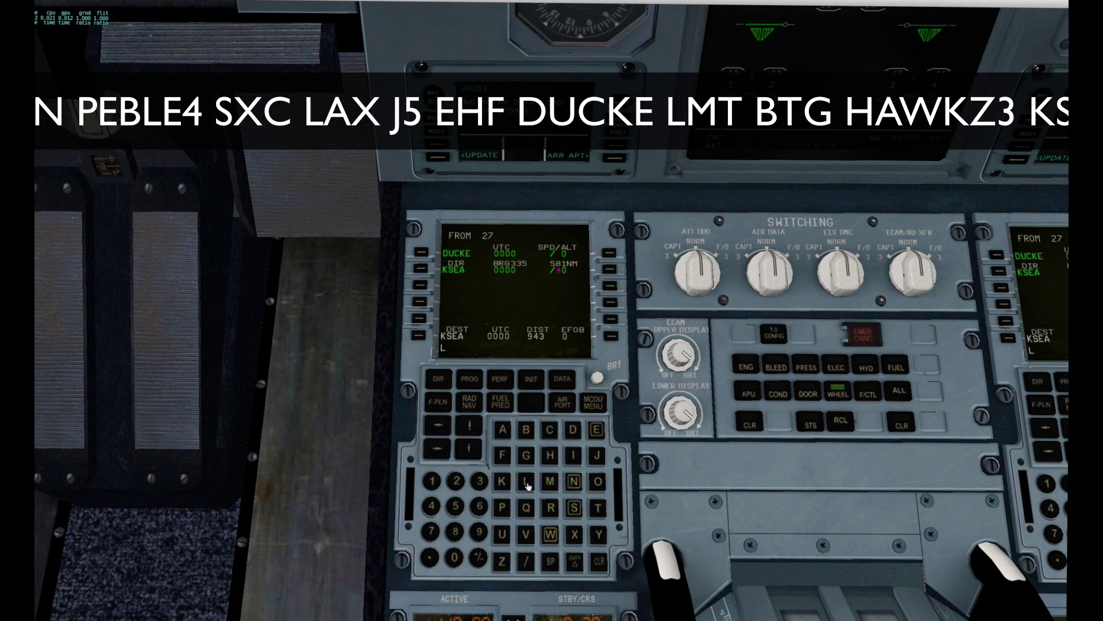
pyautogui.click(550, 482)
pyautogui.click(598, 507)
pyautogui.click(422, 254)
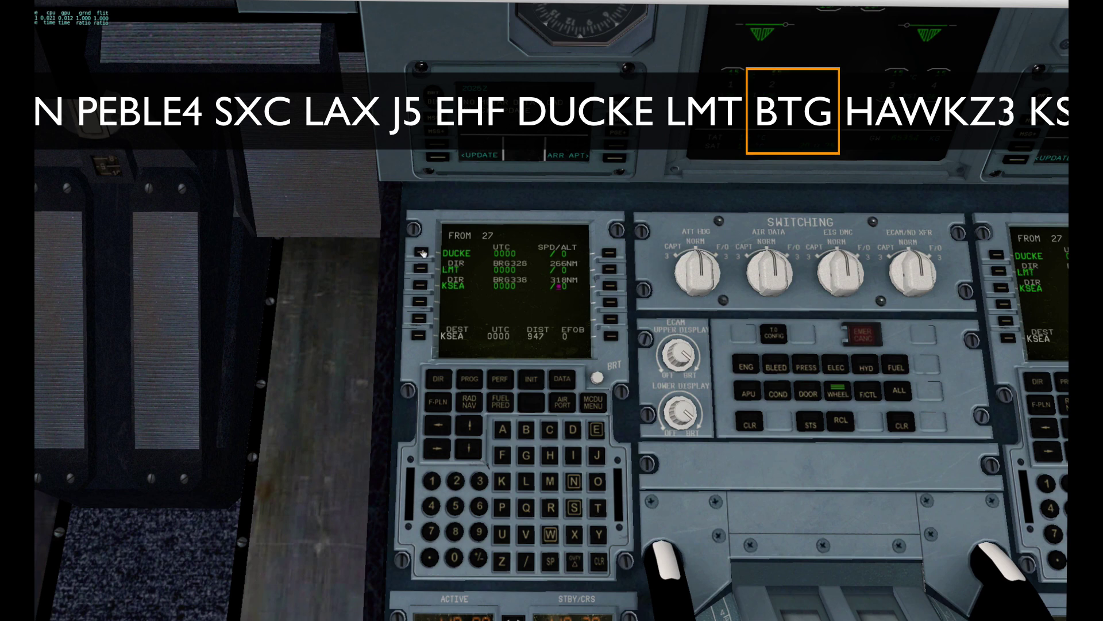
# Insert waypoint BTG between LMT and KSEA.
pyautogui.click(526, 429)
pyautogui.click(597, 508)
pyautogui.click(530, 456)
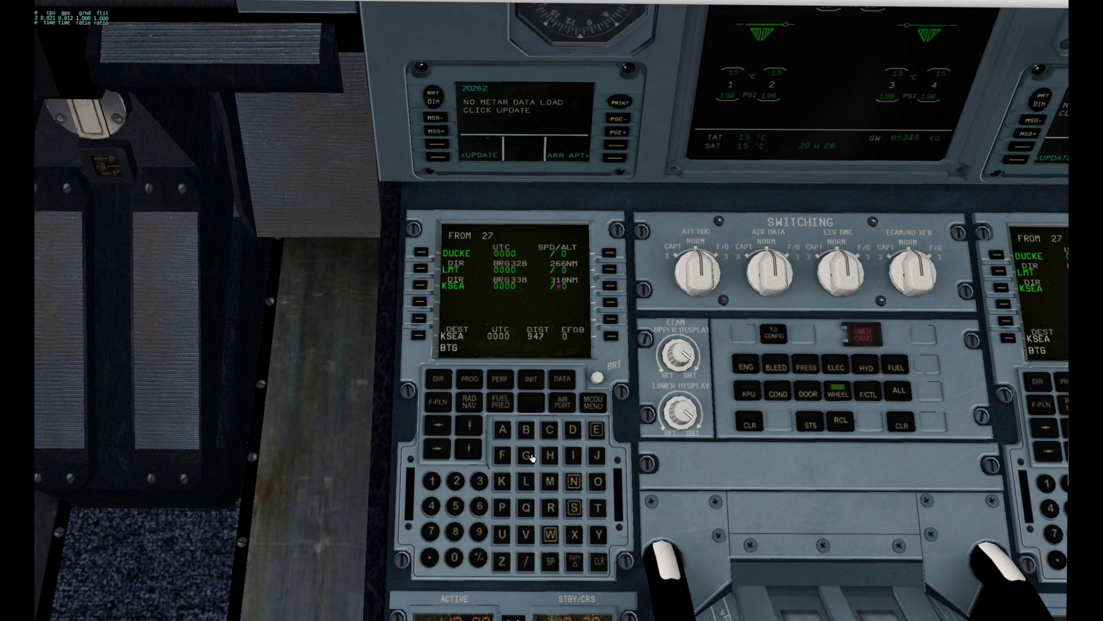
pyautogui.click(421, 269)
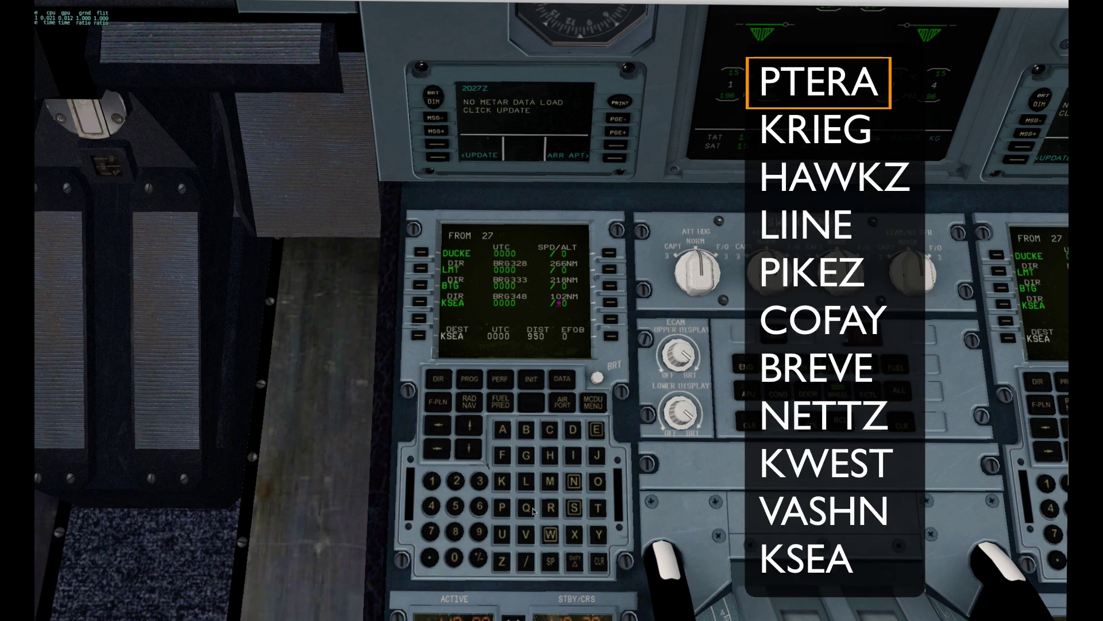
# Insert waypoint PTERA after BTG.
pyautogui.click(502, 508)
pyautogui.click(598, 429)
pyautogui.click(552, 509)
pyautogui.click(503, 429)
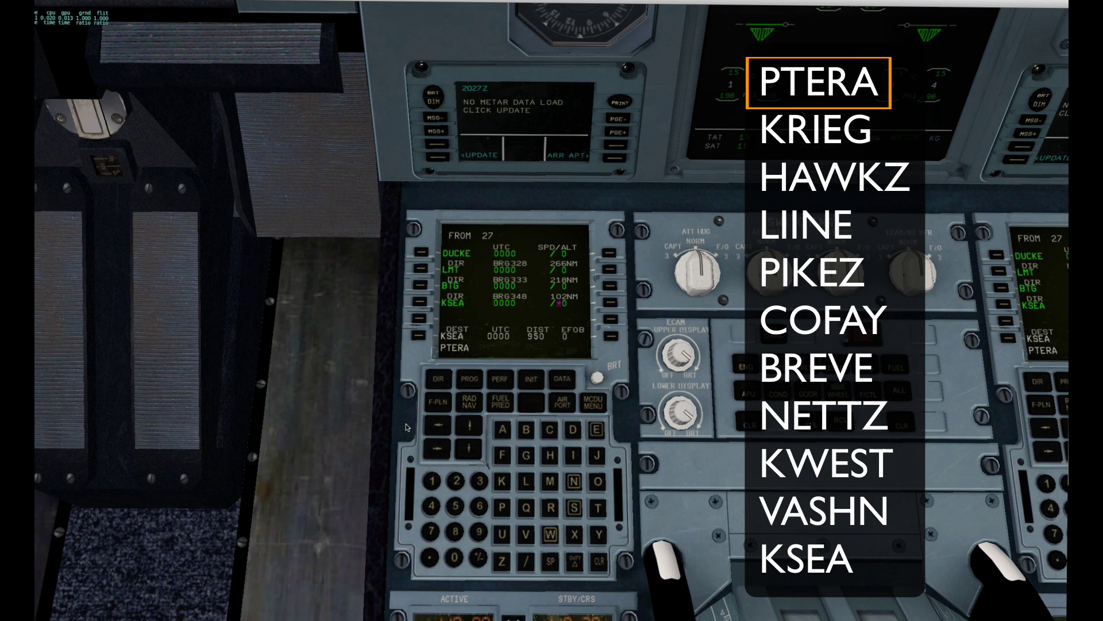
pyautogui.click(421, 287)
# Insert waypoint KRIEG after PTERA, just before KSEA.
pyautogui.click(501, 482)
pyautogui.click(552, 507)
pyautogui.click(573, 456)
pyautogui.click(597, 429)
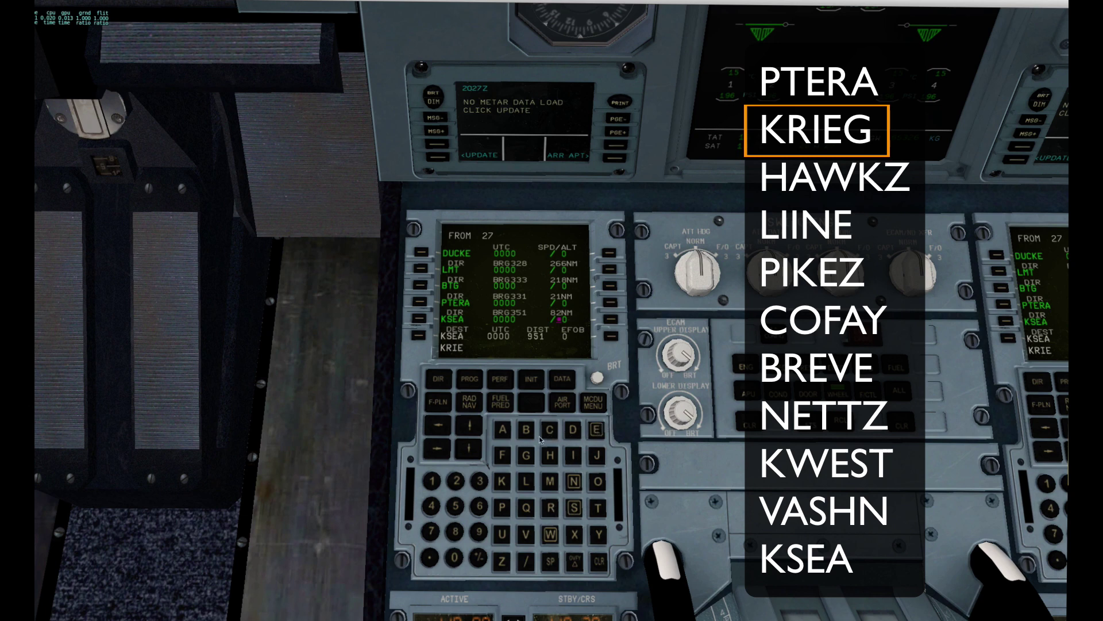
pyautogui.click(526, 455)
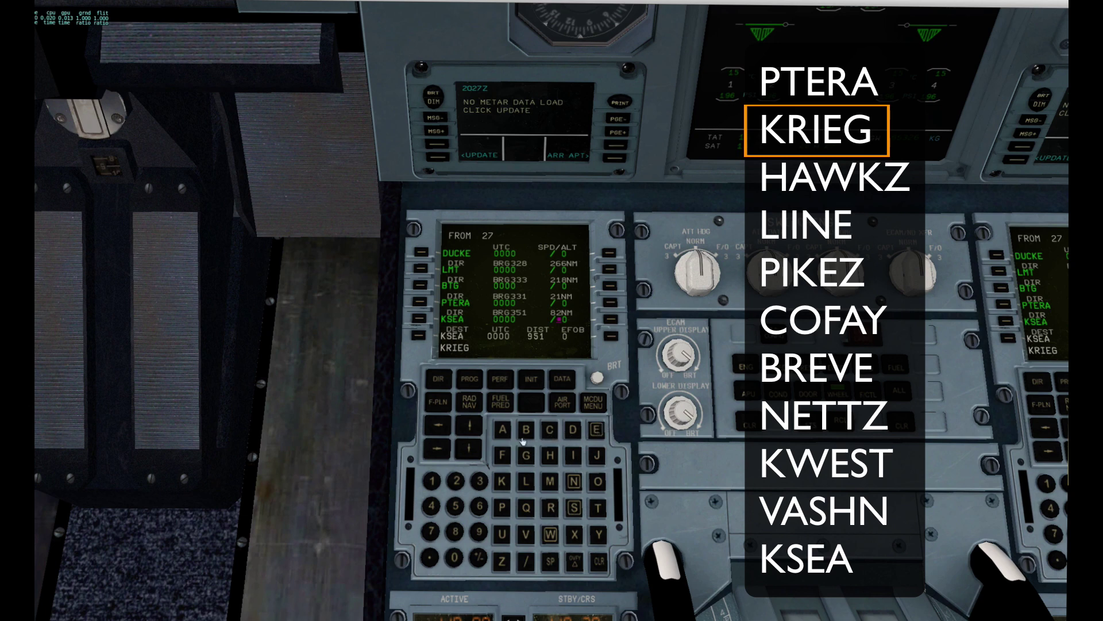
pyautogui.click(421, 319)
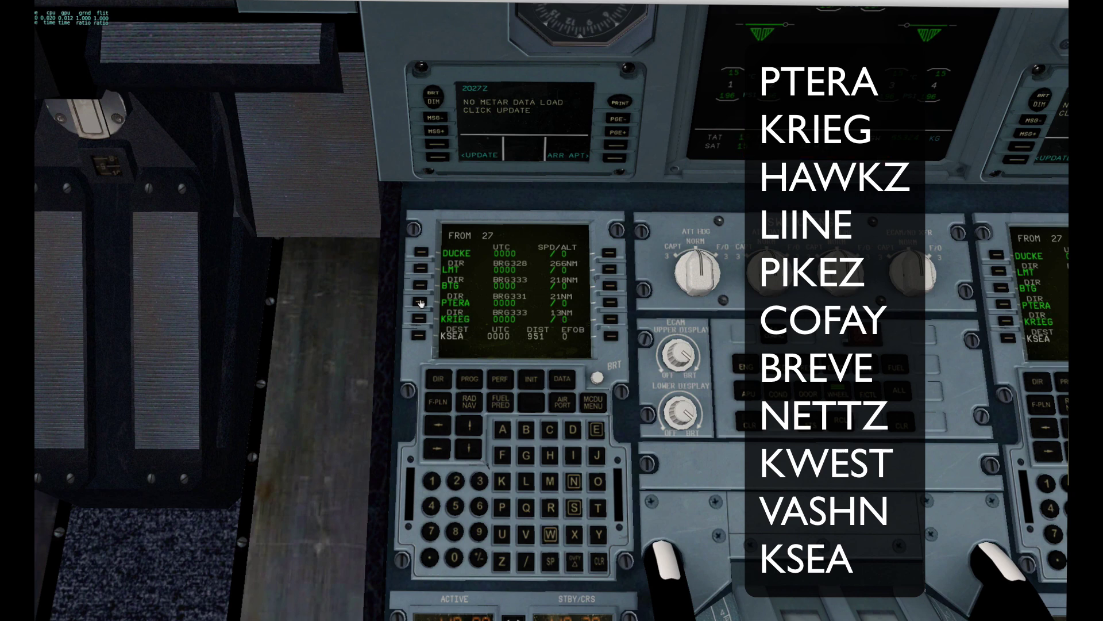
pyautogui.click(420, 337)
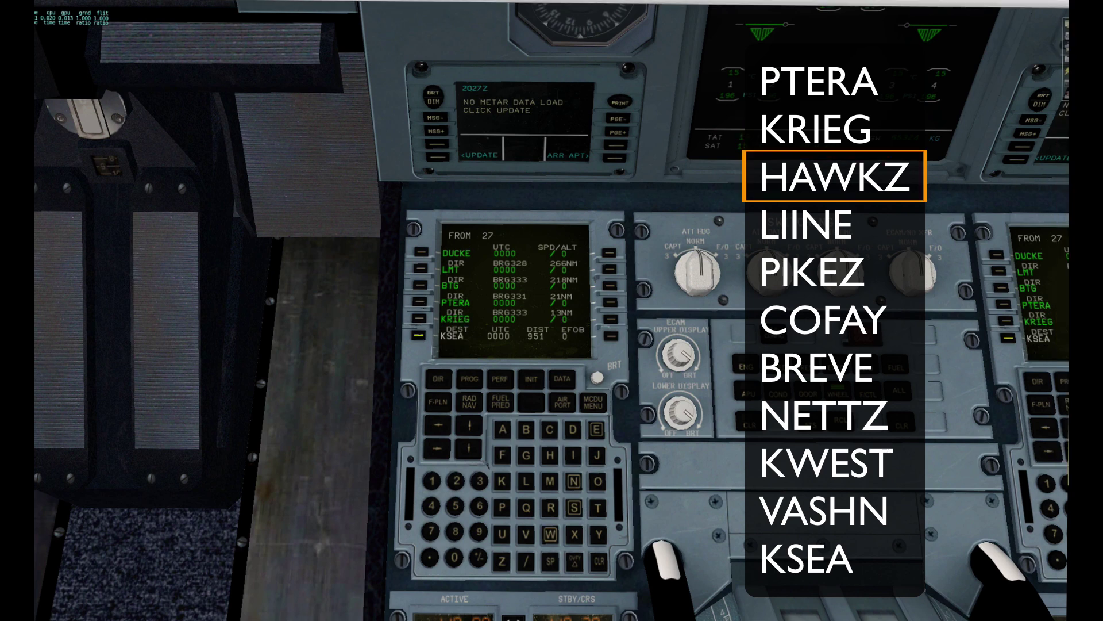
# For KSEA arrival, choose the ILS34C approach and the HAWKZ3 STAR.
pyautogui.click(420, 336)
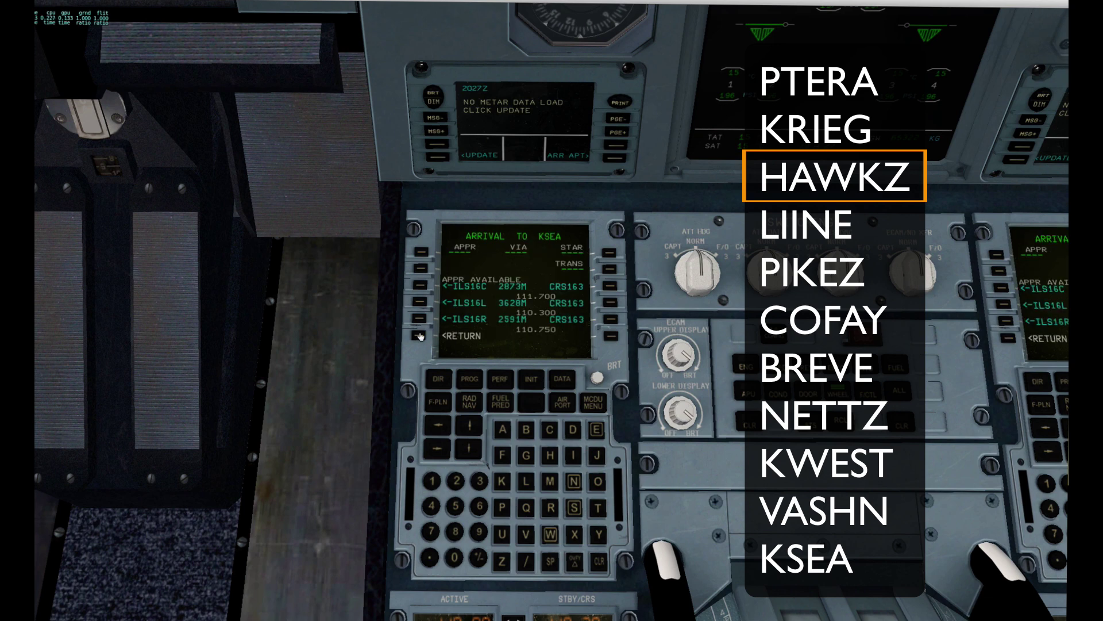
pyautogui.click(470, 426)
pyautogui.click(469, 426)
pyautogui.click(420, 302)
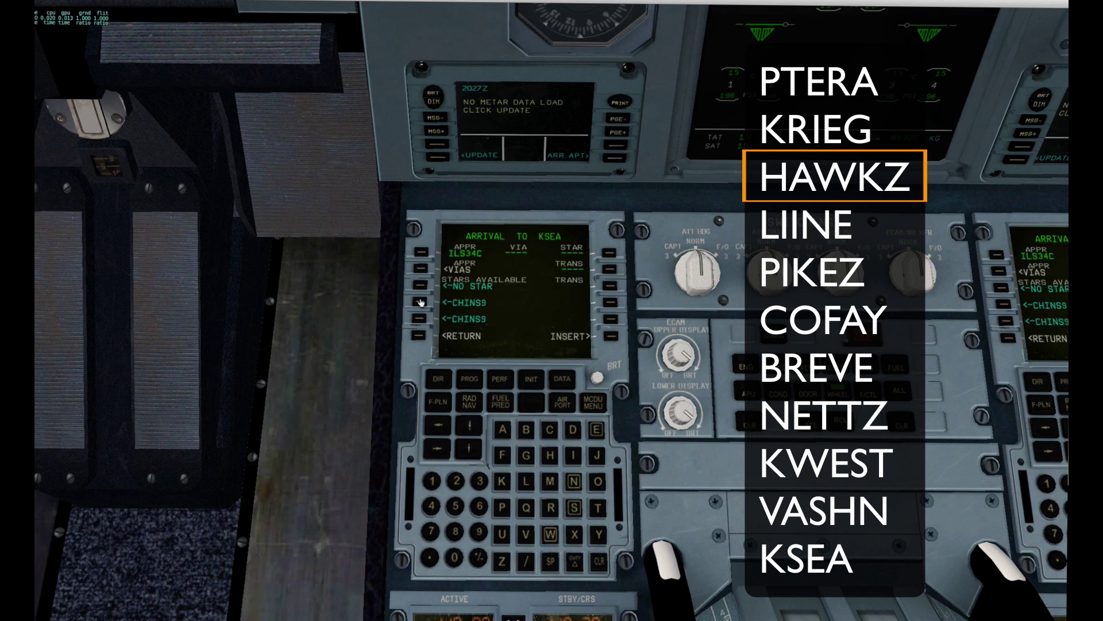
pyautogui.click(469, 426)
pyautogui.click(470, 426)
pyautogui.click(470, 426)
pyautogui.click(470, 425)
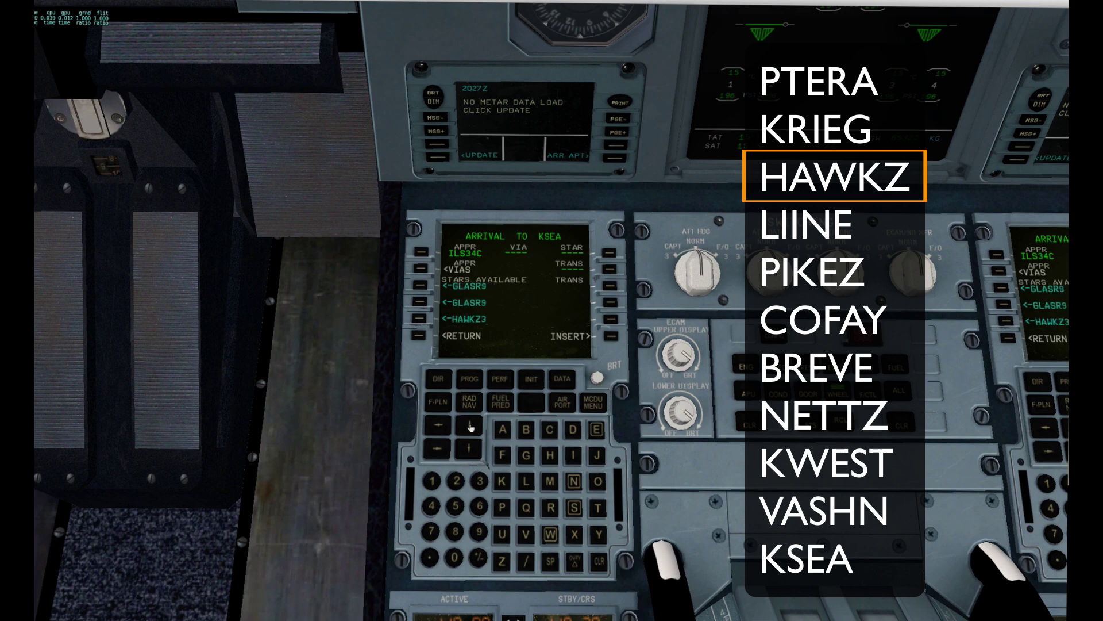
pyautogui.click(421, 318)
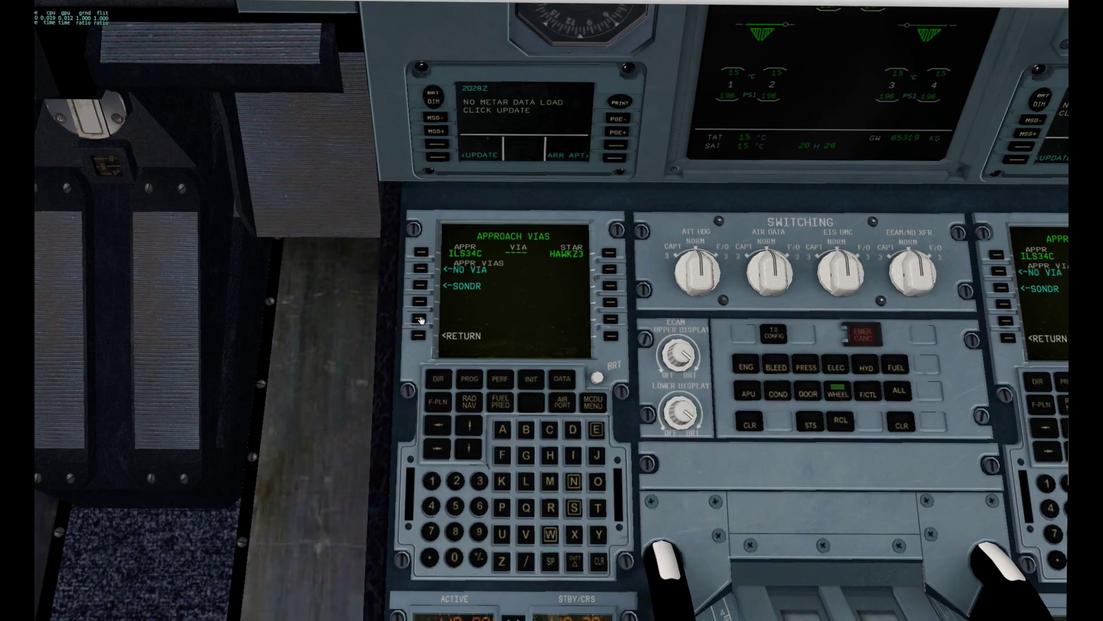
# Pick SONDR as the approach via and LMT transition, then insert the arrival.
pyautogui.click(420, 286)
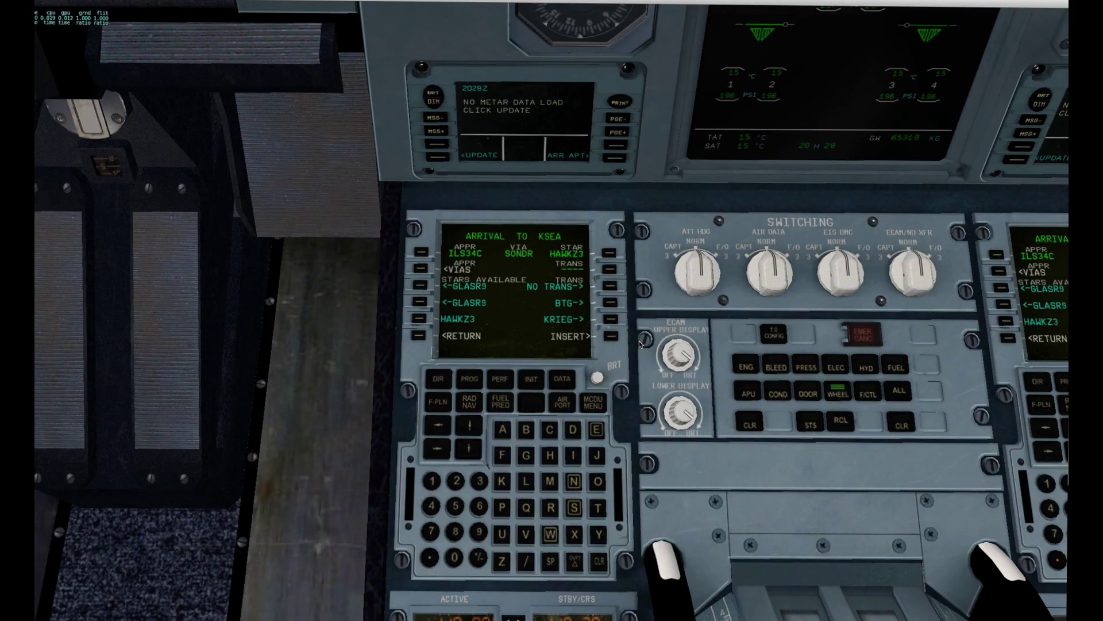
pyautogui.click(470, 426)
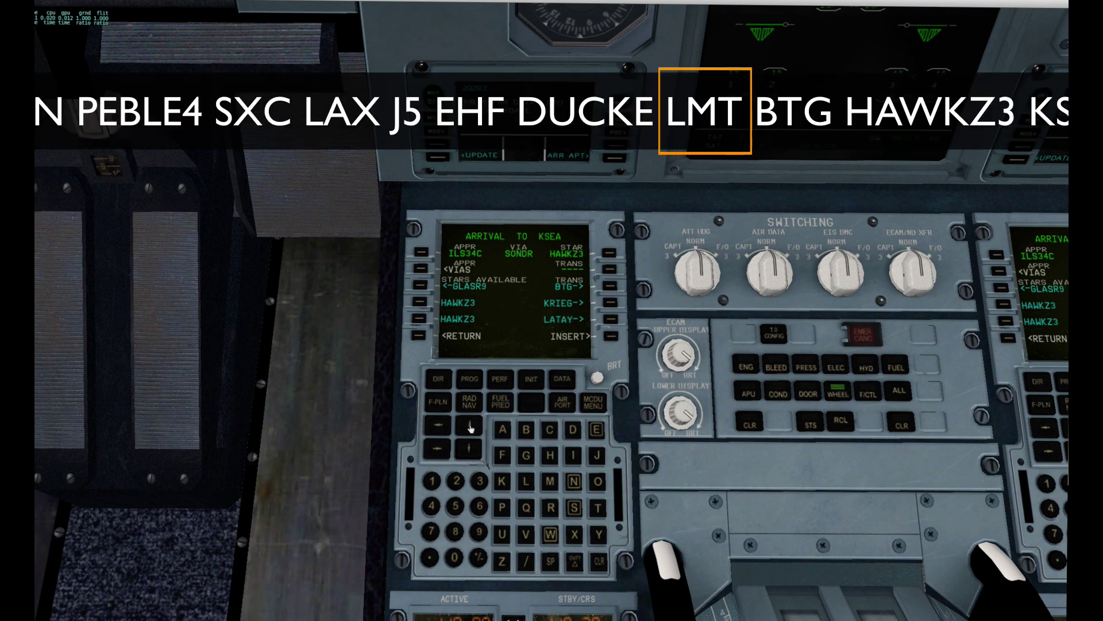
pyautogui.click(470, 426)
pyautogui.click(470, 426)
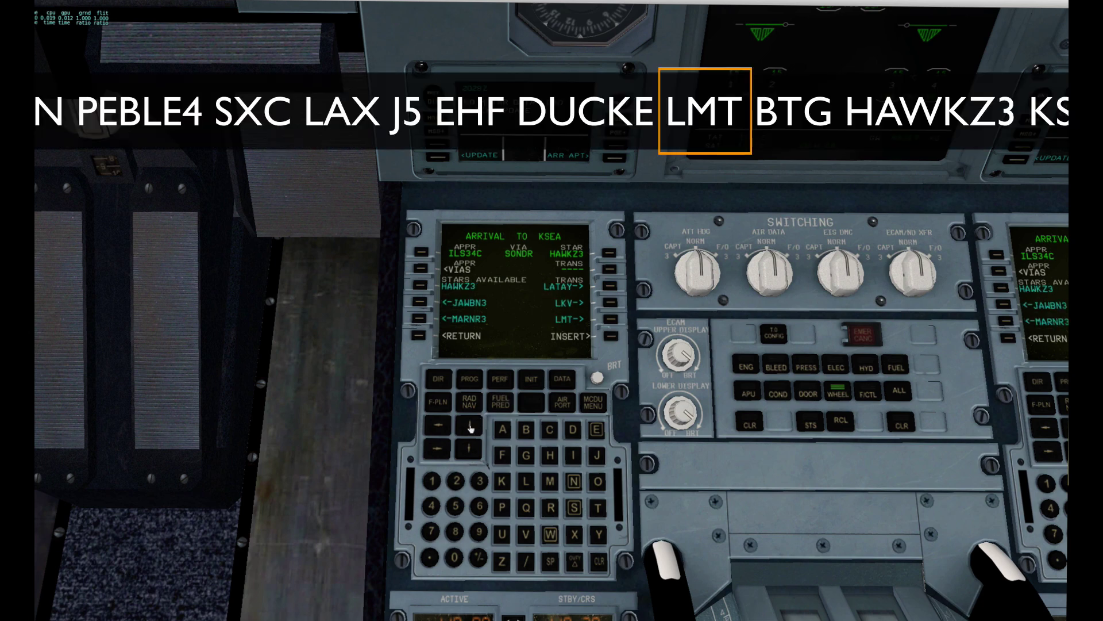
pyautogui.click(611, 321)
pyautogui.click(610, 337)
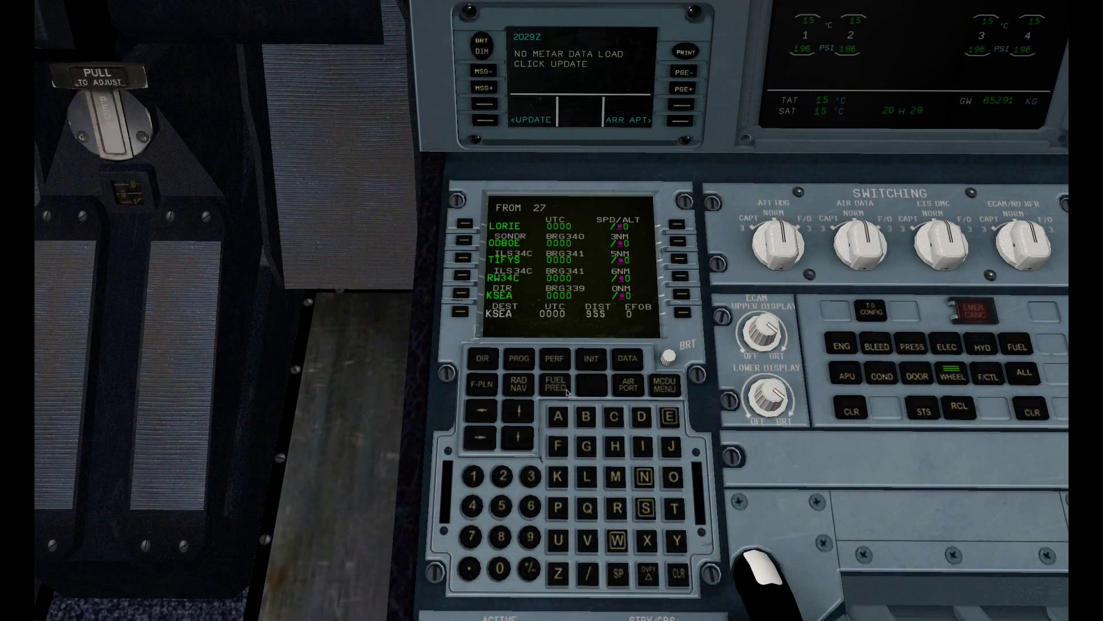
# Set the cruise flight level to FL360 on the INIT page.
pyautogui.click(588, 364)
pyautogui.click(530, 476)
pyautogui.click(531, 506)
pyautogui.click(499, 566)
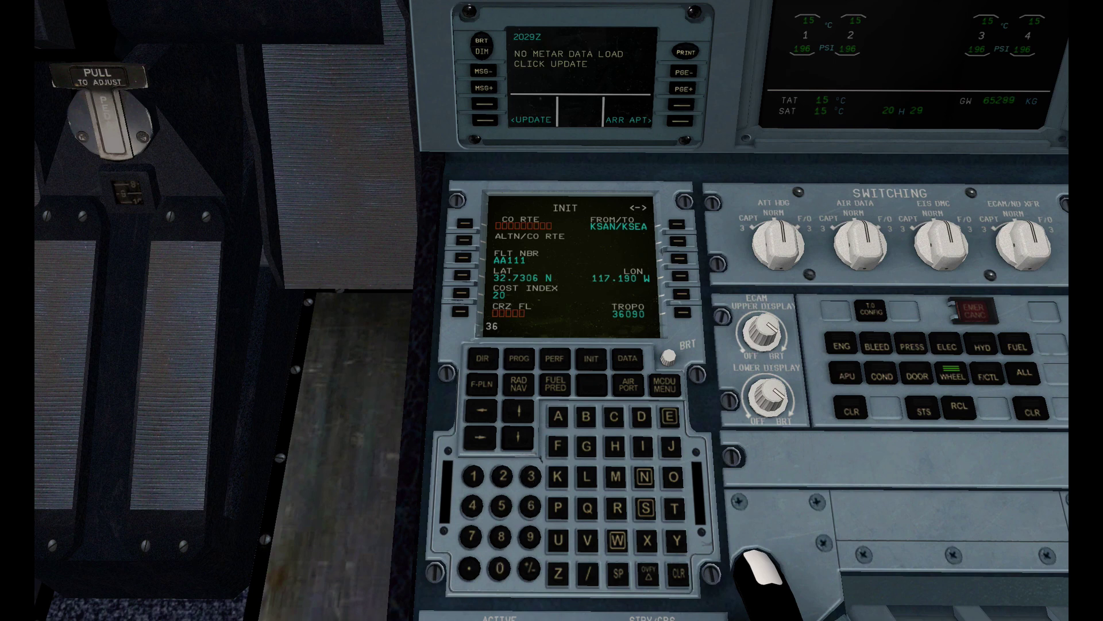
pyautogui.click(459, 312)
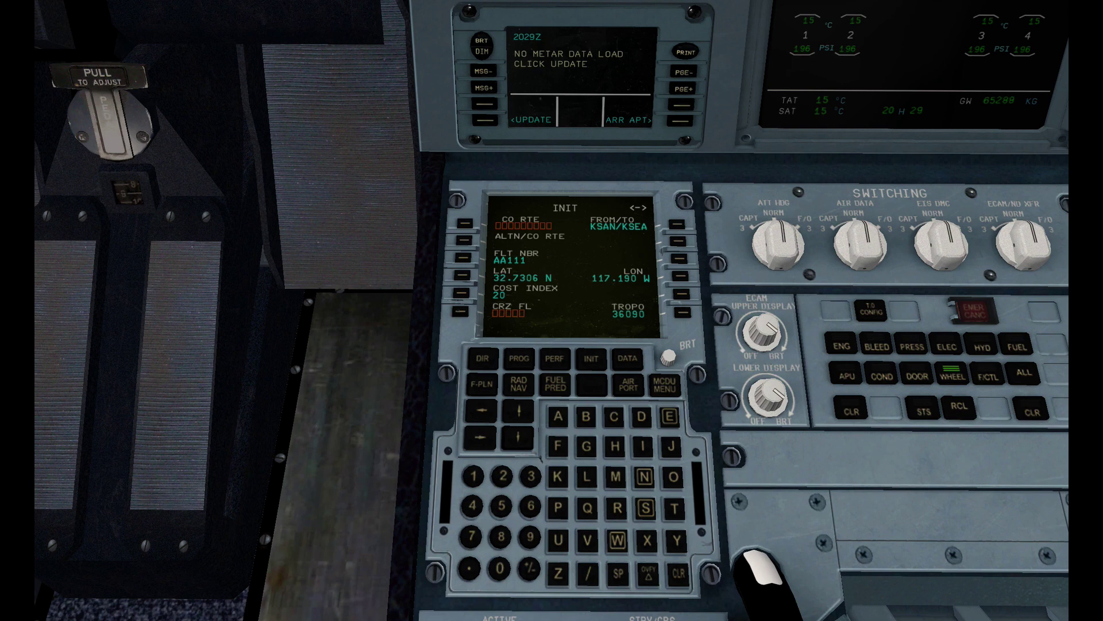
# On the takeoff performance page, set V1 138, VR 143 and V2 155.
pyautogui.click(556, 360)
pyautogui.click(464, 225)
pyautogui.click(465, 241)
pyautogui.click(462, 260)
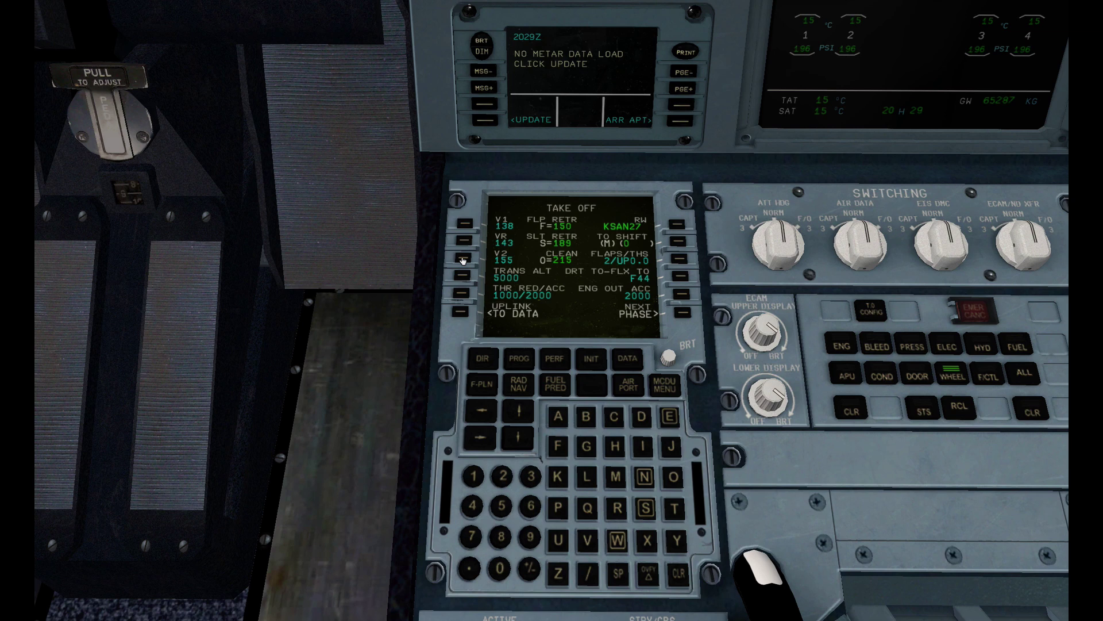
# Enter FLAPS/THS 2/UP1.0 for takeoff.
pyautogui.click(502, 476)
pyautogui.click(588, 566)
pyautogui.click(557, 542)
pyautogui.click(559, 512)
pyautogui.click(478, 479)
pyautogui.click(470, 570)
pyautogui.click(499, 571)
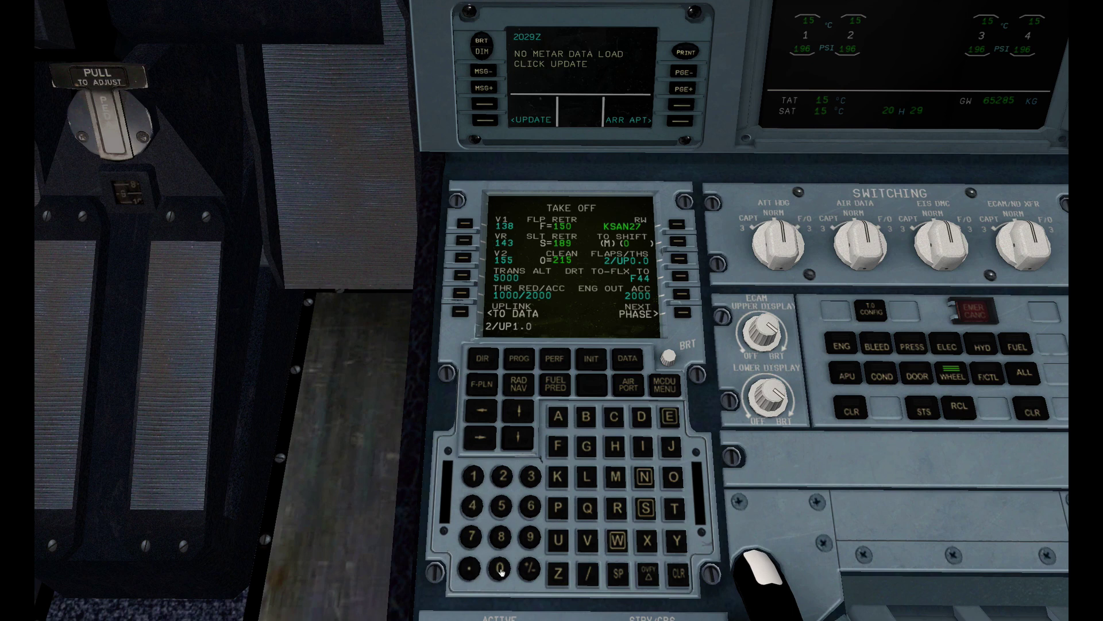
pyautogui.click(679, 261)
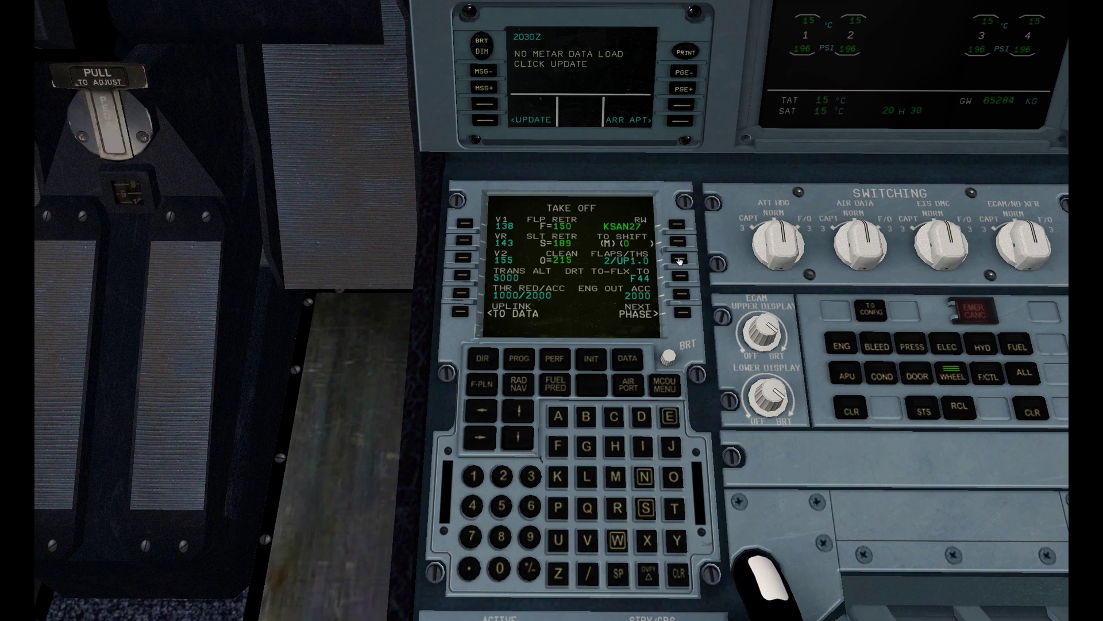